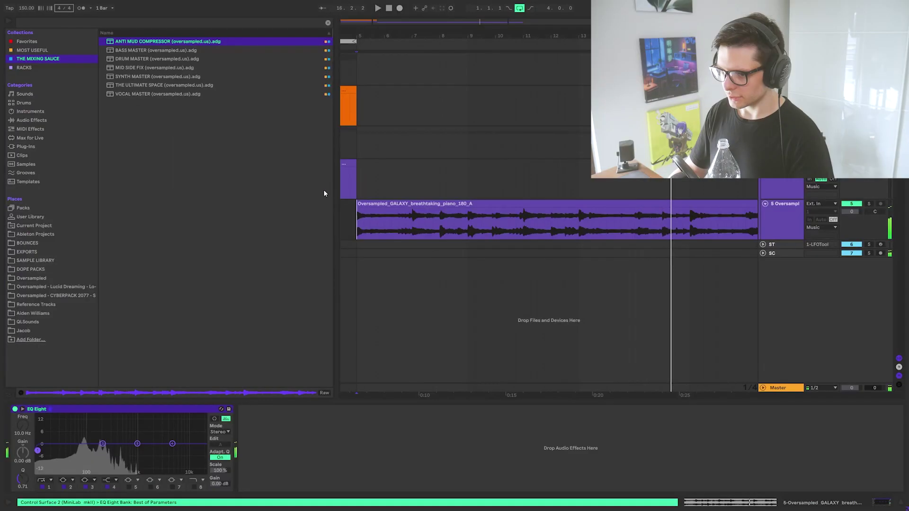
Add the ANTI MUD COMPRESSOR rack to the piano loop track and set ANTI MID to about 40 and ANTI LOW to about 36
left_click_drag(132, 41, 388, 204)
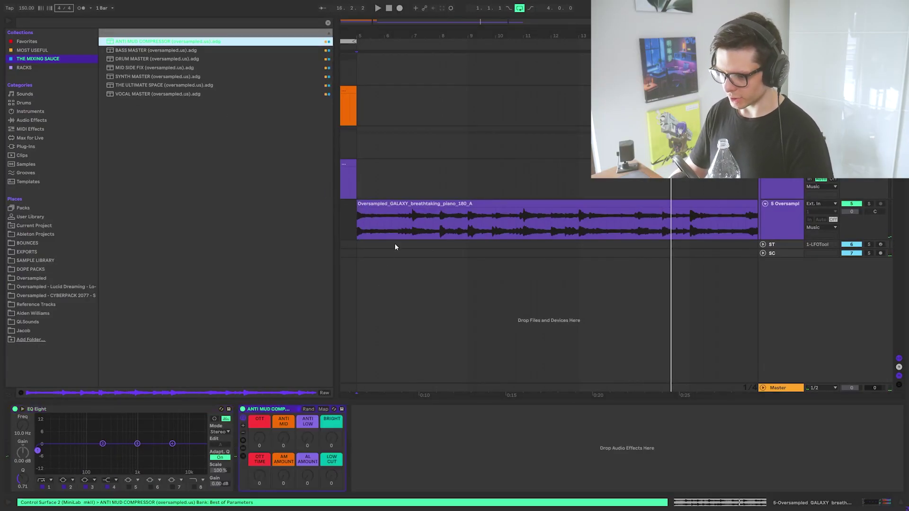
key("space")
left_click_drag(283, 439, 283, 428)
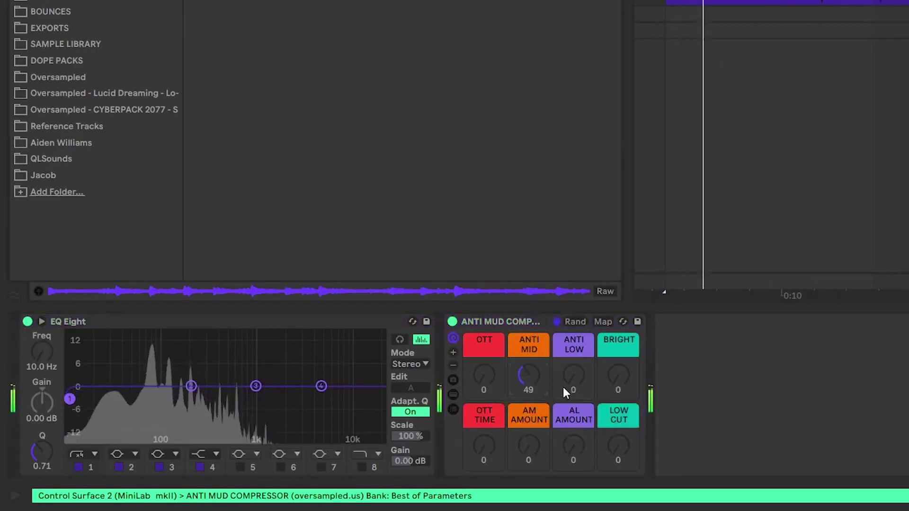
mouse_move(565, 392)
left_mouse_down()
mouse_move(565, 379)
mouse_move(561, 384)
left_mouse_up()
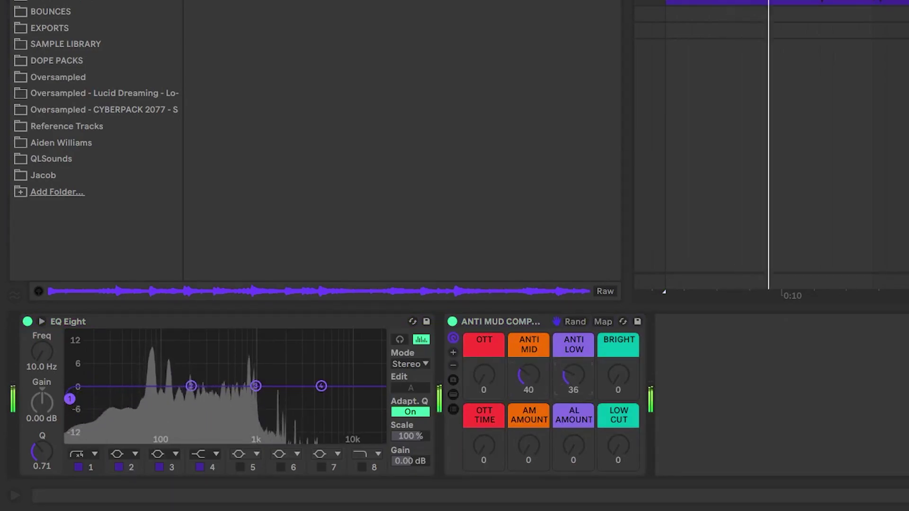
left_click_drag(497, 388, 497, 383)
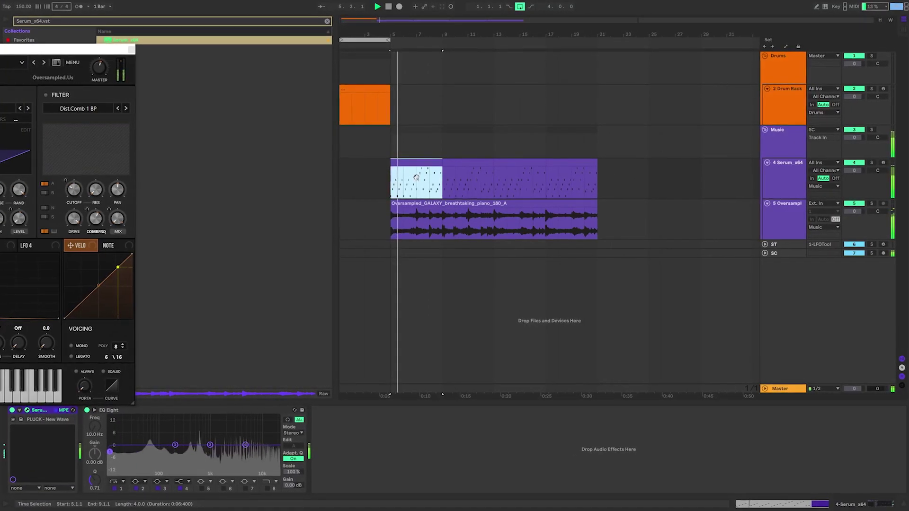
Change the pluck's Serum filter type to MG Low 18 and adjust the LFO 1 curve
left_click_drag(107, 50, 405, 25)
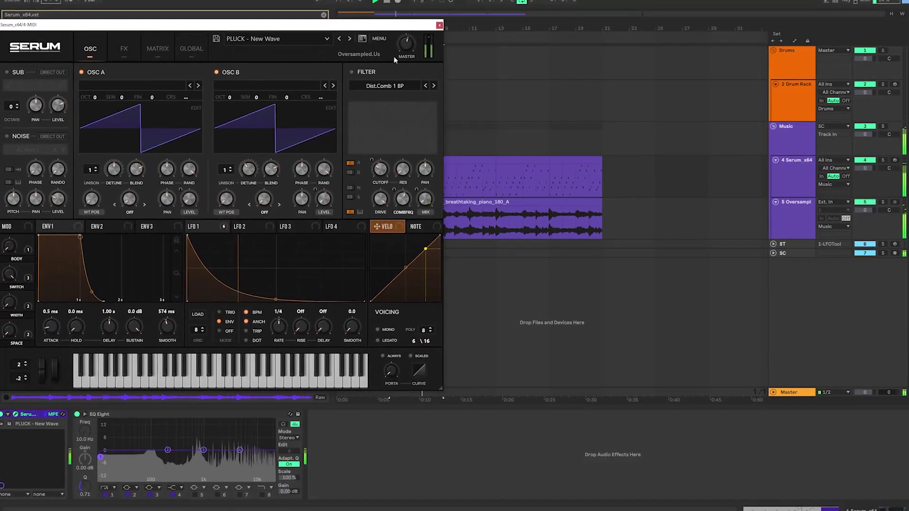
left_click(379, 84)
mouse_move(372, 94)
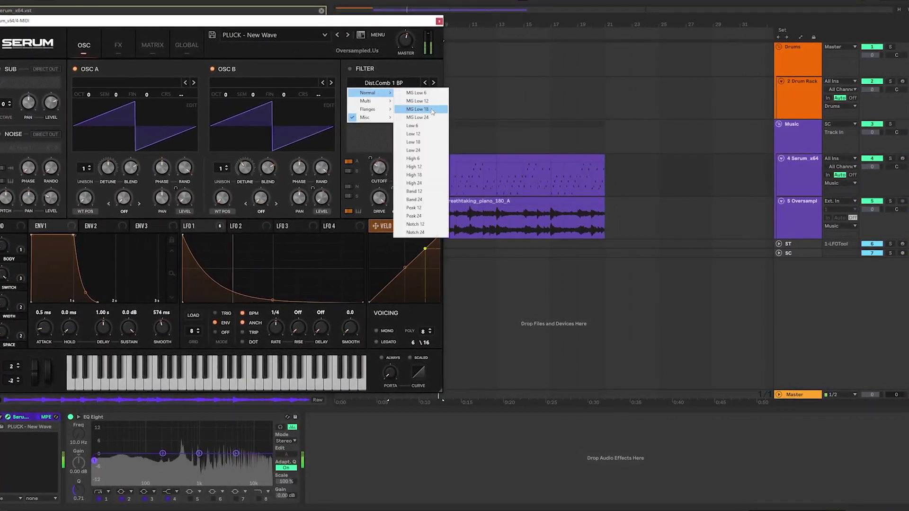
left_click(413, 111)
left_click_drag(356, 271, 354, 331)
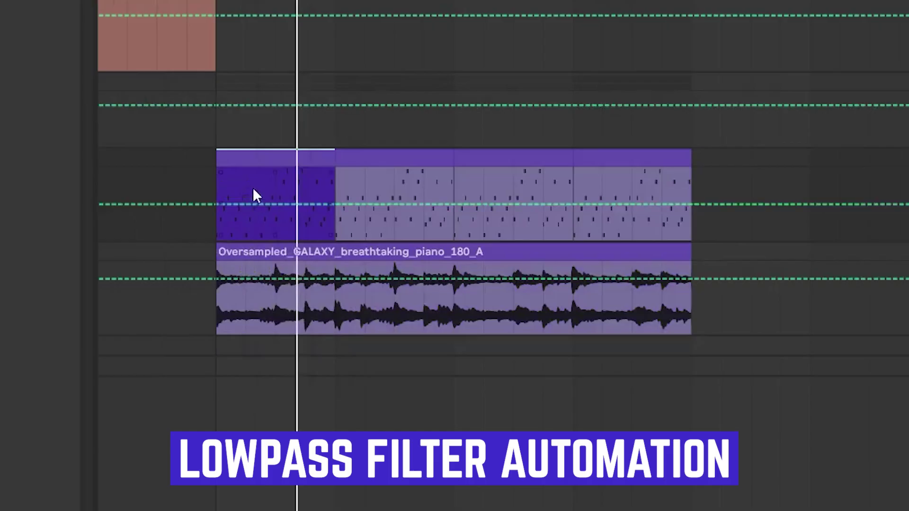
Draw lowpass filter automation across the pluck clips as rising ramps that restart at a lower value at the start of each section
left_click(217, 204)
left_click_drag(454, 205, 230, 225)
key("ctrl+d")
left_click(443, 229)
scroll(443, 229, "up", 2)
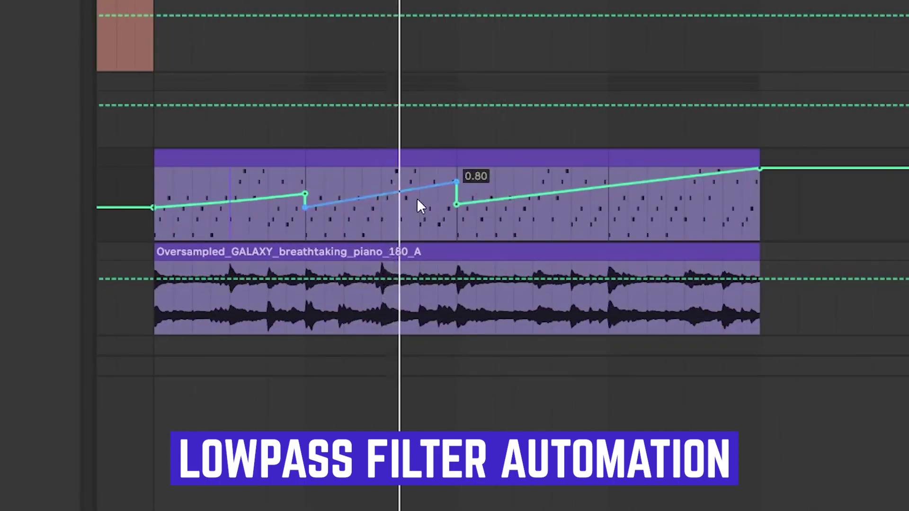
left_click_drag(417, 198, 417, 213)
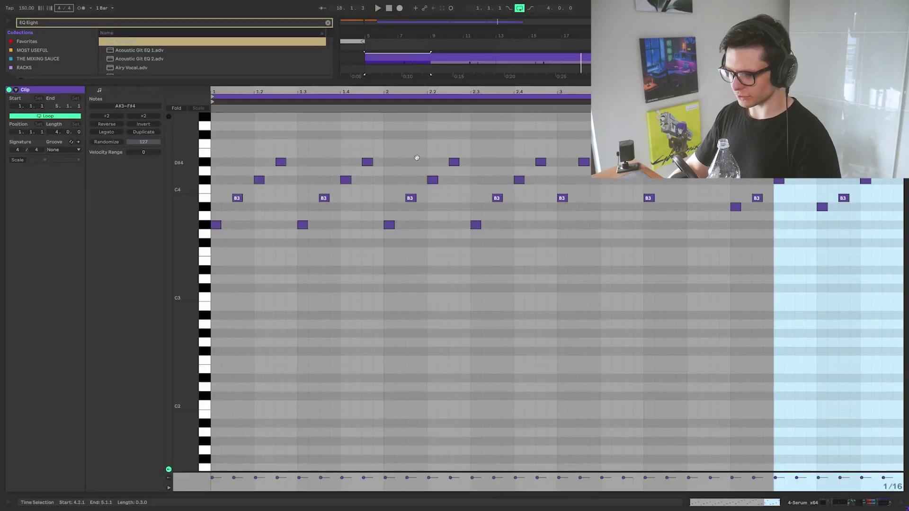
Examine the arpeggio clip's notes and the sparse melody notes of the second Serum track in the piano roll
scroll(417, 189, "up", 4)
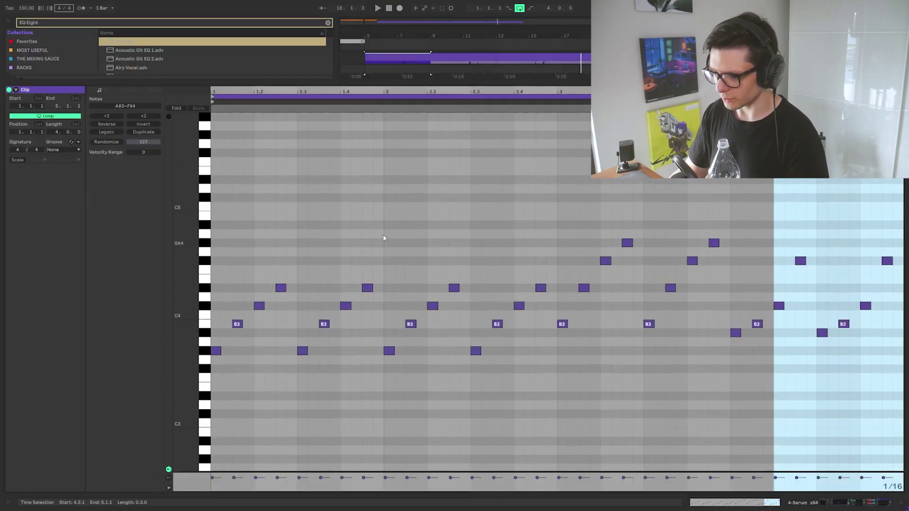
left_click(384, 243)
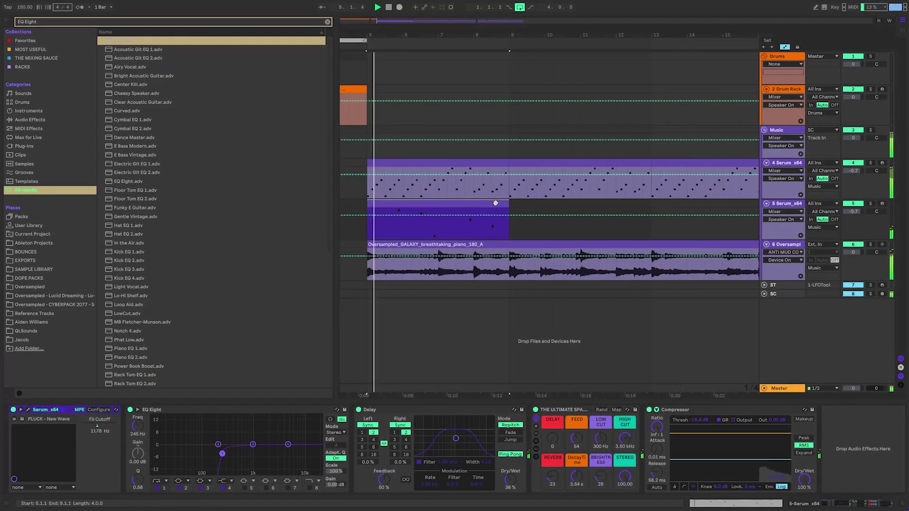
double_click(530, 200)
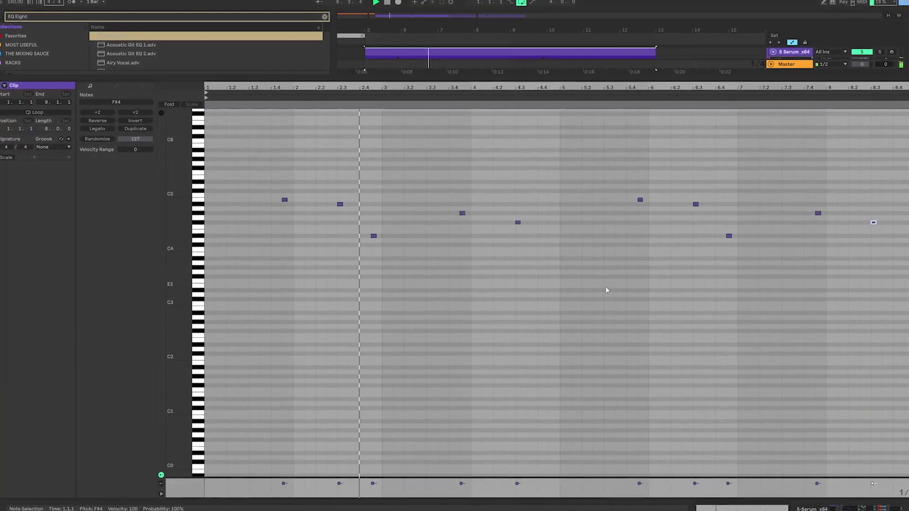
scroll(559, 268, "up", 2)
left_click_drag(526, 265, 606, 286)
scroll(601, 287, "down", 2)
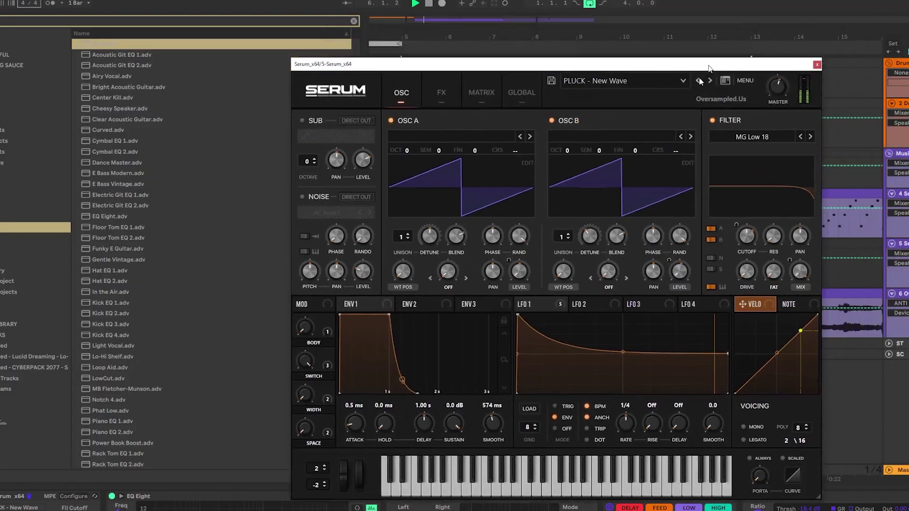
Reshape the melody pluck's ENV 1 and LFO 1 curves in Serum and widen OSC A with 16 unison voices and adjusted detune
left_click_drag(709, 67, 553, 40)
mouse_move(337, 397)
left_mouse_down()
mouse_move(338, 386)
mouse_move(338, 398)
left_mouse_up()
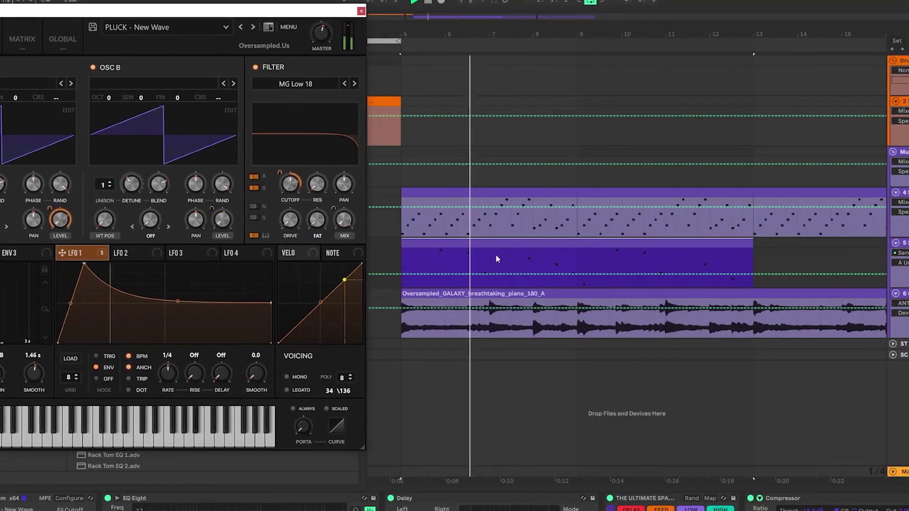
left_click(433, 257)
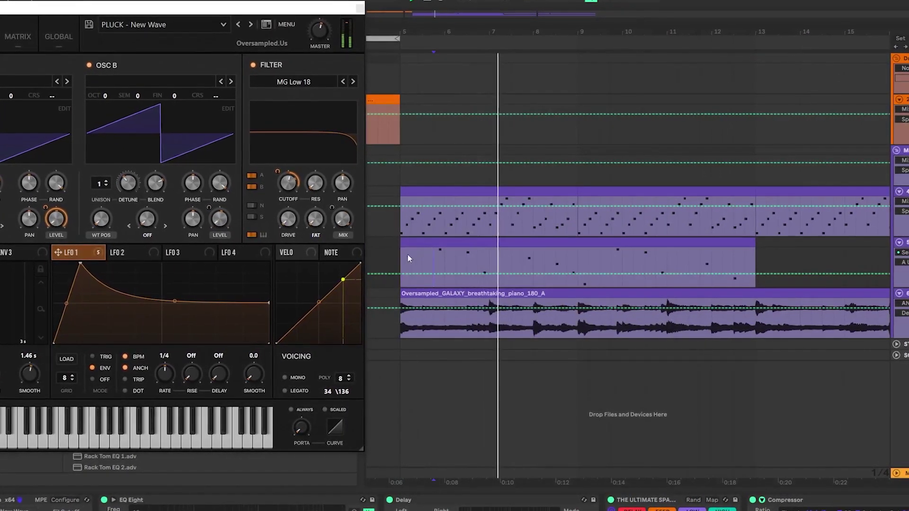
left_click_drag(198, 9, 354, 11)
left_click_drag(115, 192, 118, 194)
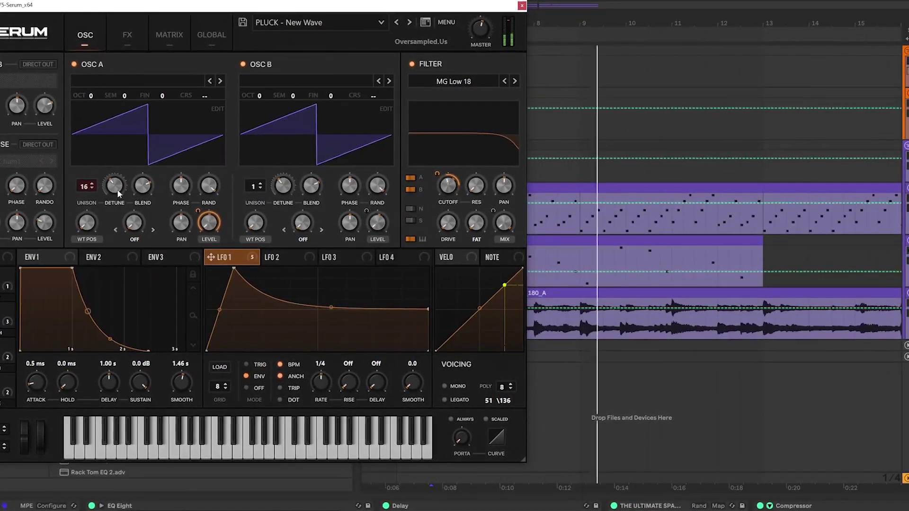
left_click(522, 6)
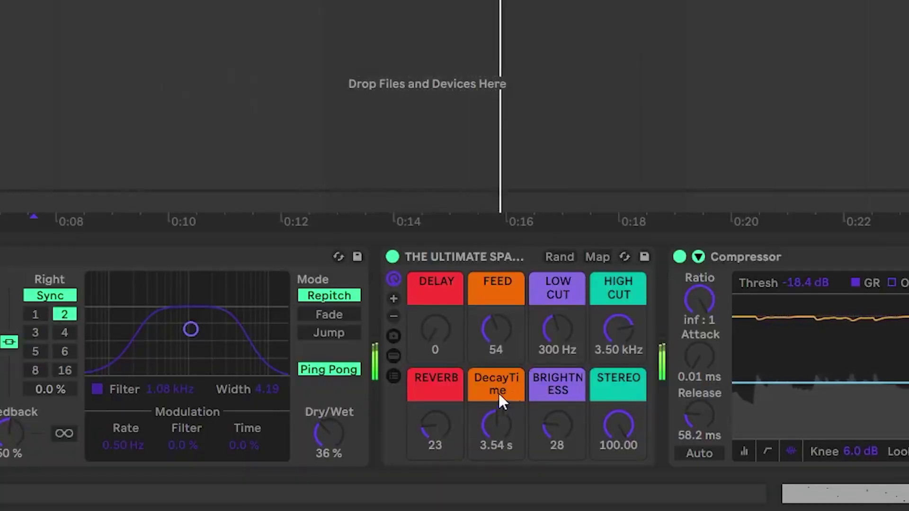
Raise REVERB to about 72 on the melody pluck's space rack and set its last EQ Eight's high cut to about 12.1 kHz
left_click_drag(434, 424, 435, 396)
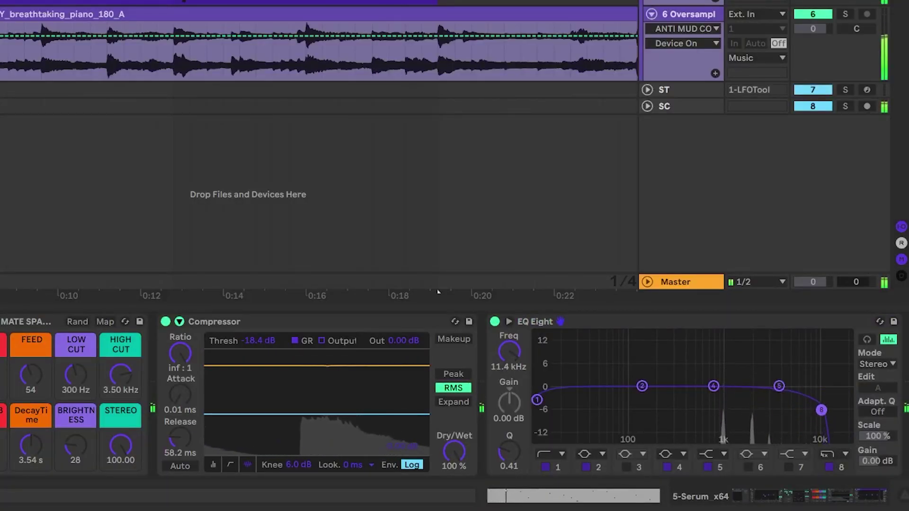
left_click_drag(821, 411, 825, 413)
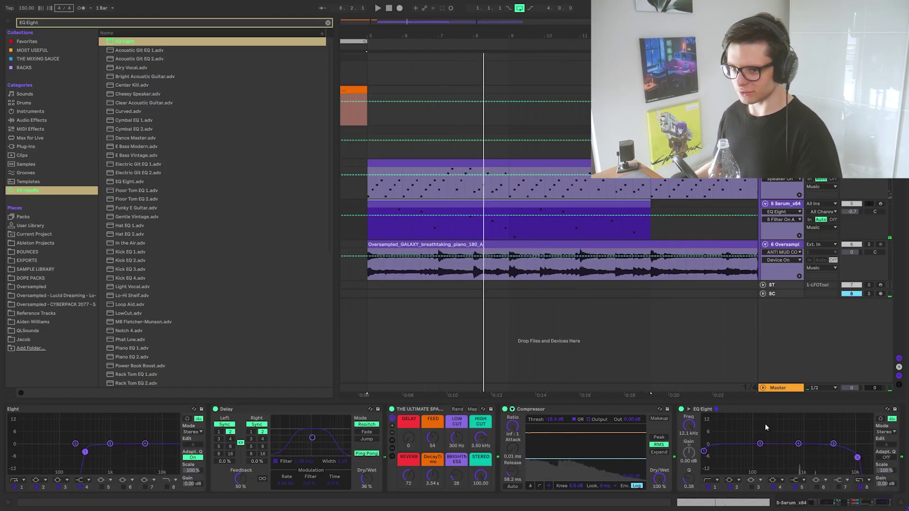
Find soothe2_x64 in the browser and add it to the end of the melody pluck's effect chain
key("ctrl+f")
type("soothe2_x64")
key("Return")
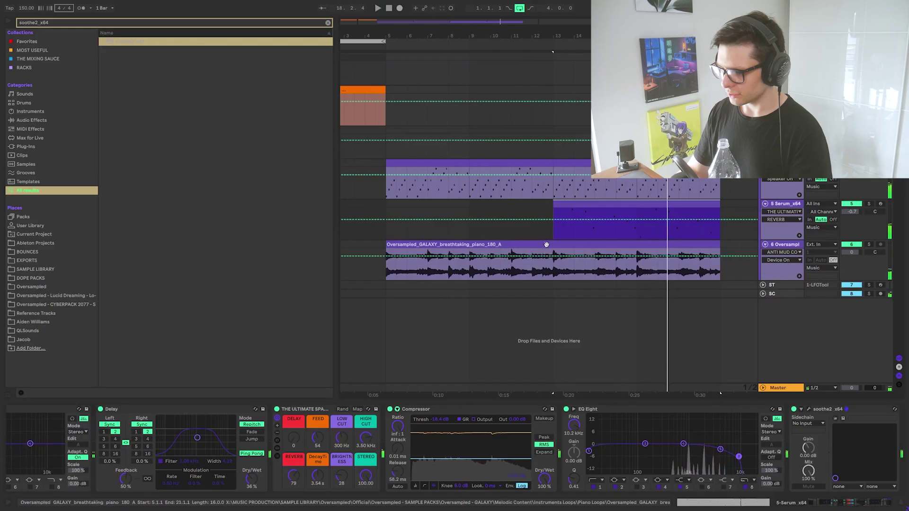
Insert a new MIDI track below the piano loop track and open the MOST USEFUL collection in the browser
left_click(438, 244)
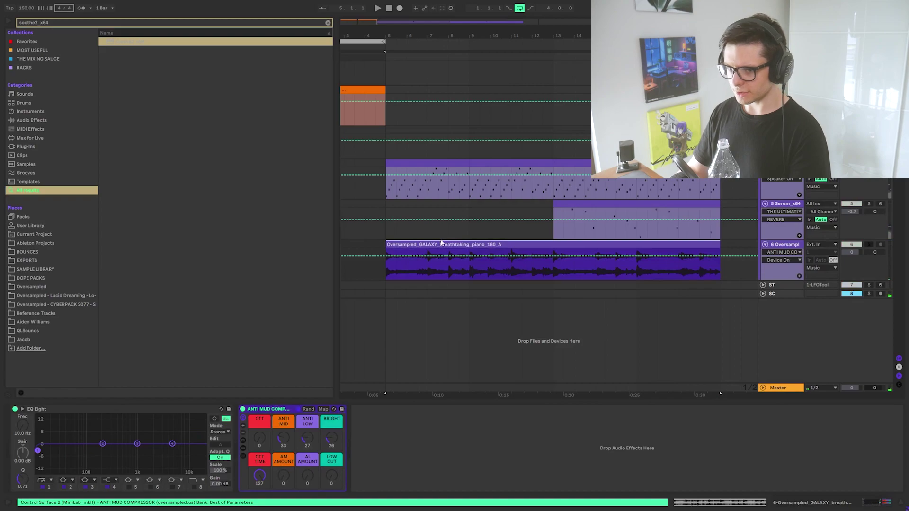
left_click(328, 23)
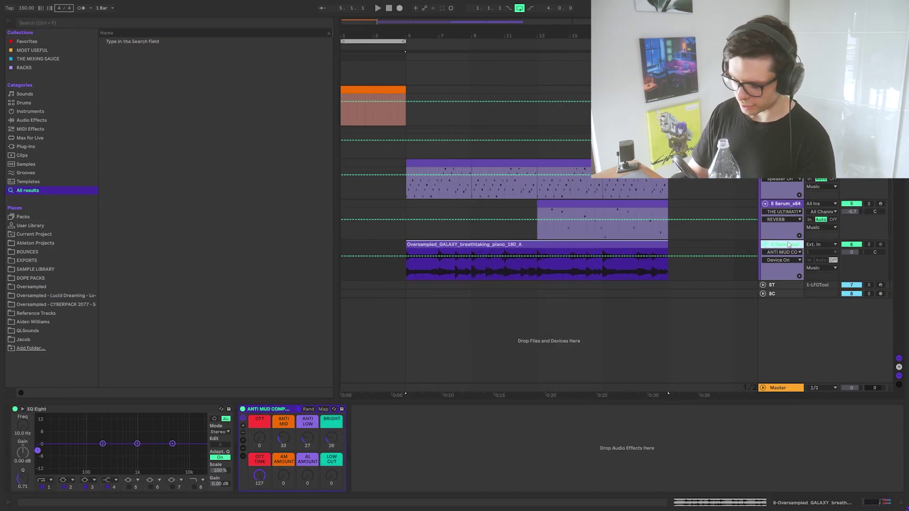
key("ctrl+shift+t")
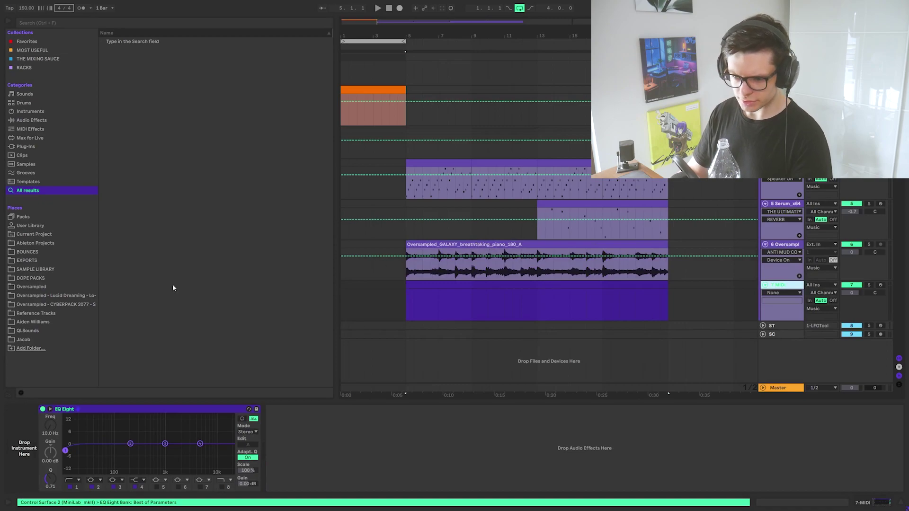
left_click(27, 50)
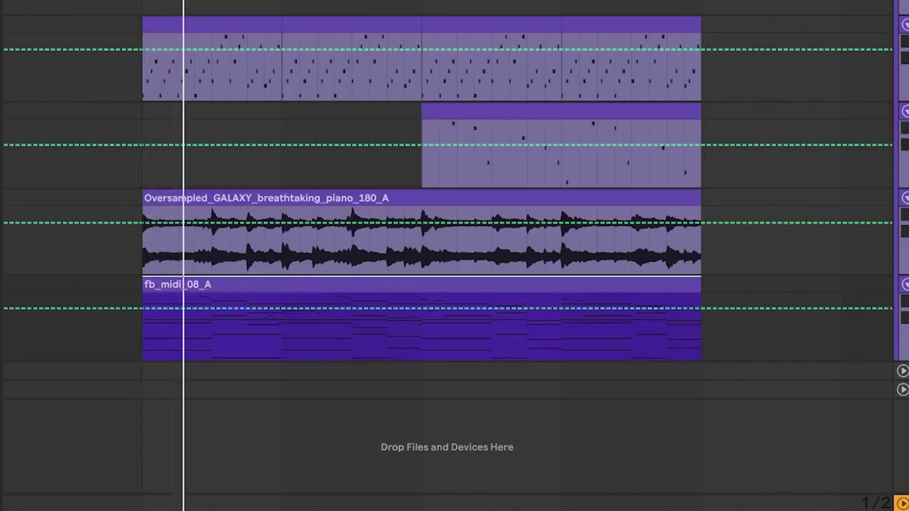
Deactivate the Oversampled_GALAXY_breathtaking_piano_180_A clip
left_click(180, 257)
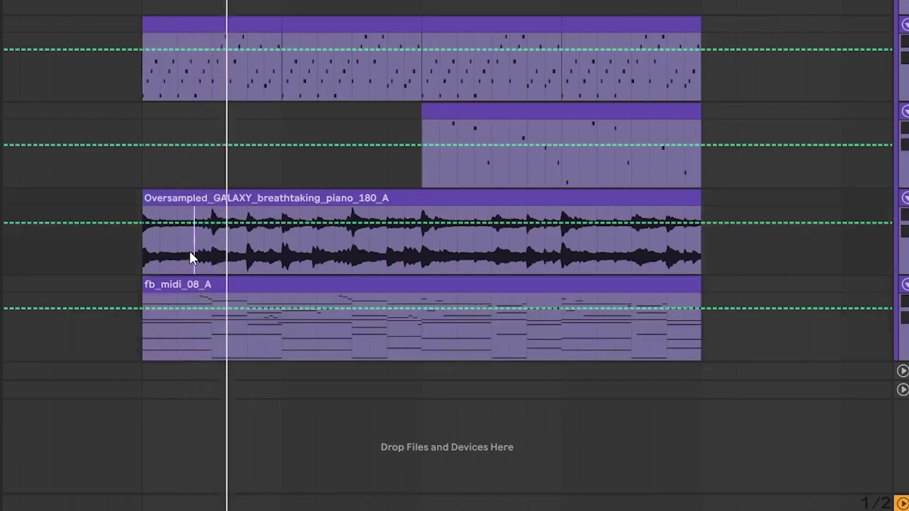
key("0")
left_click(500, 245)
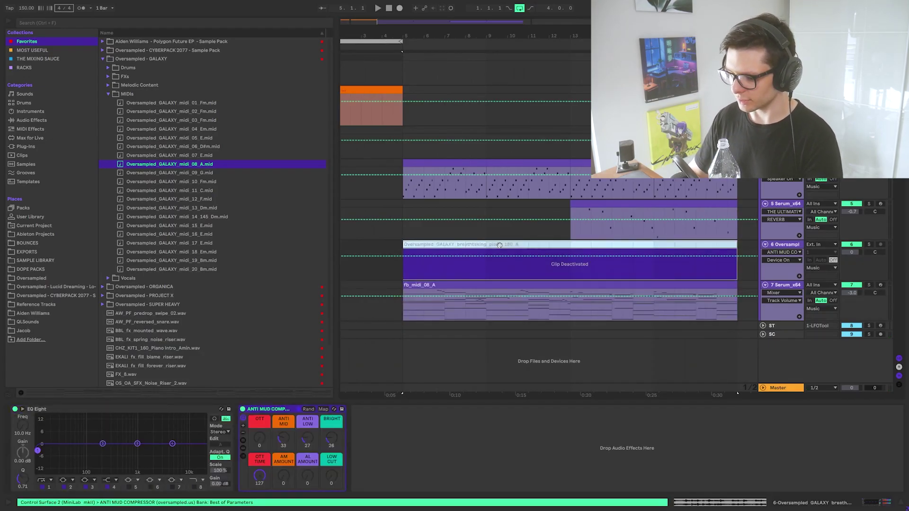
Open Serum on the fb_midi_08_A track and load the CHORD - Analog Brass preset
left_click(499, 284)
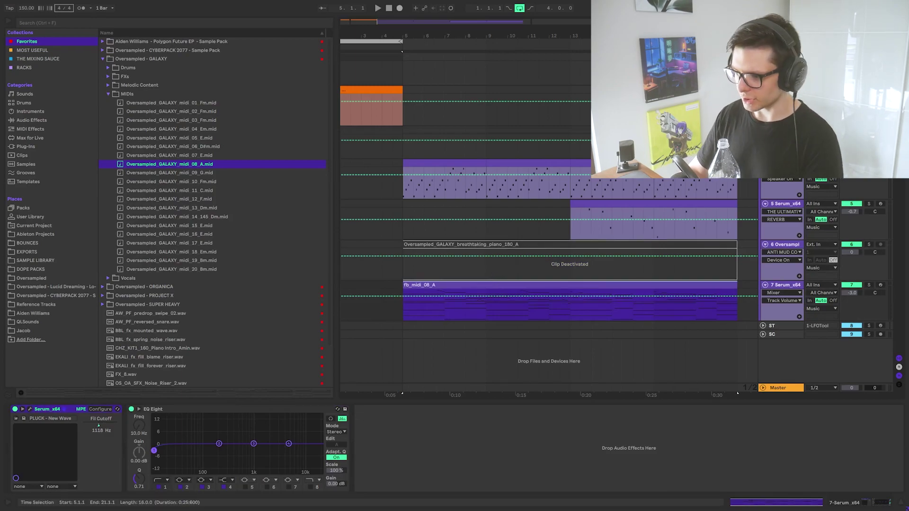
left_click(571, 236)
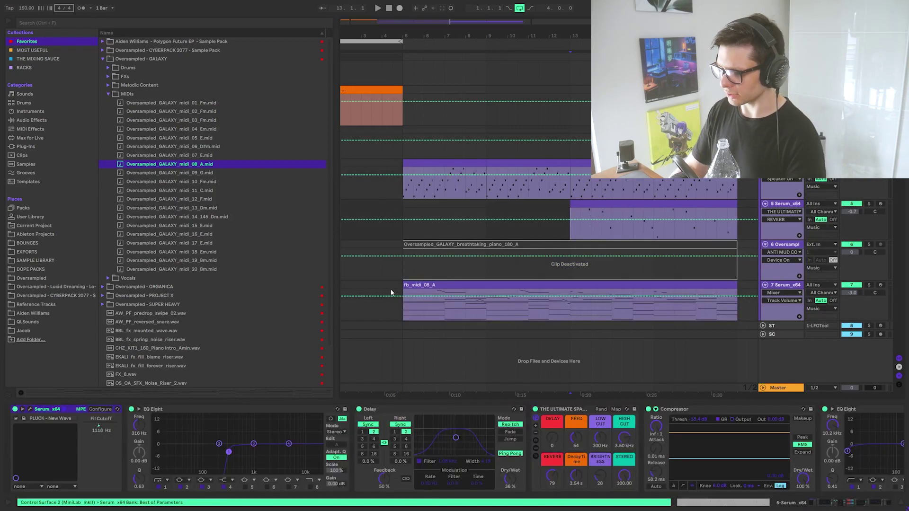
left_click(401, 311)
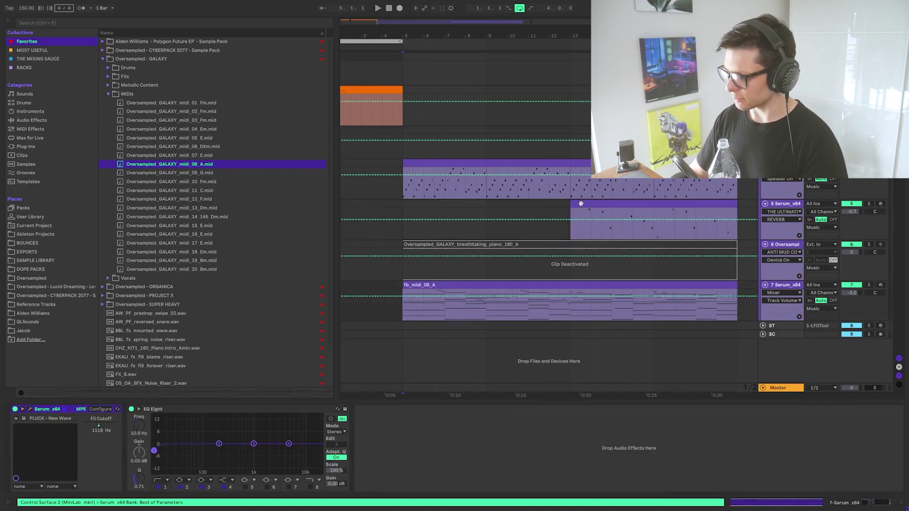
left_click(29, 409)
left_click(313, 37)
mouse_move(310, 93)
left_click(417, 109)
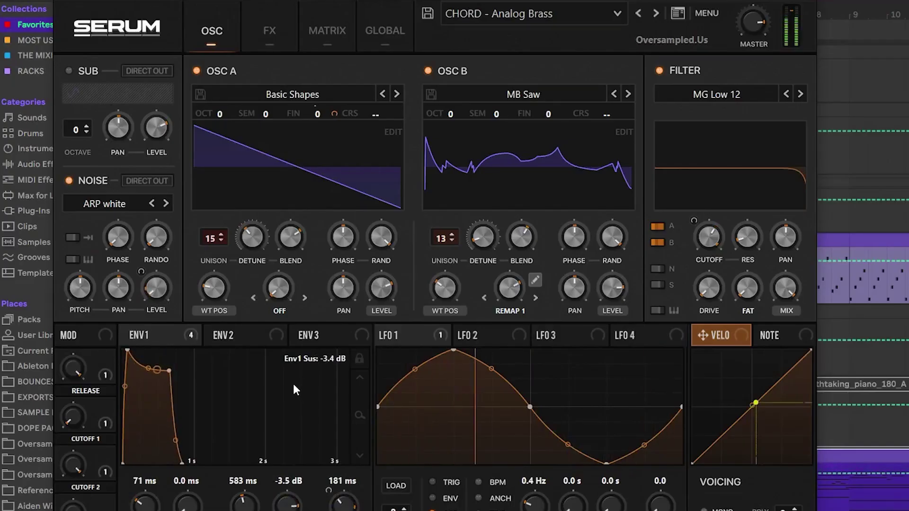
Shape the brass chord's ENV 1 with 0.5 ms attack, 596 ms decay and -4.4 dB sustain
left_click_drag(294, 384, 293, 382)
left_click_drag(145, 505, 145, 510)
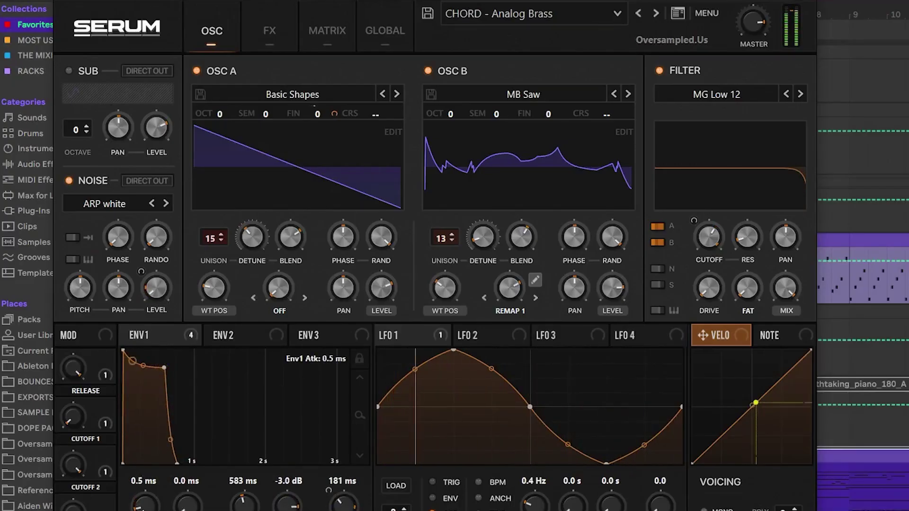
left_click_drag(167, 372, 168, 375)
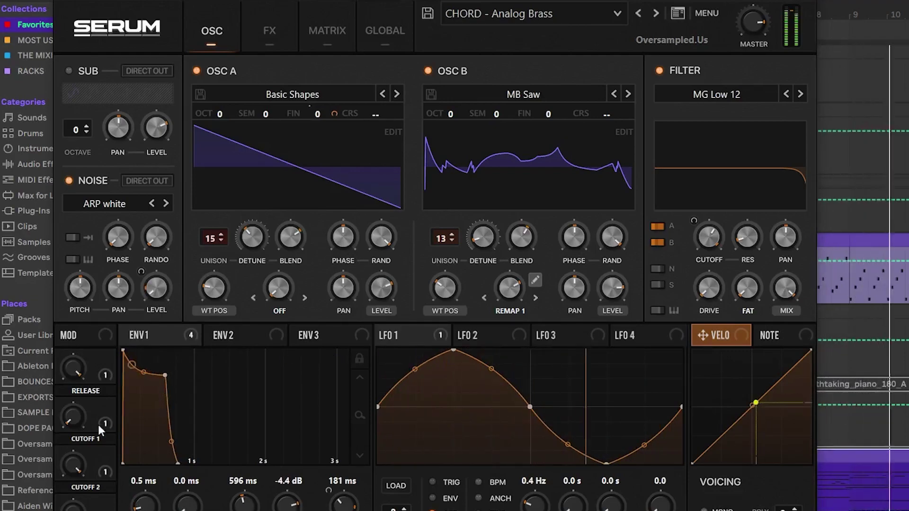
Adjust the brass chord's CUTOFF 1 macro and fine-tune the Serum filter cutoff
left_click_drag(72, 415, 81, 314)
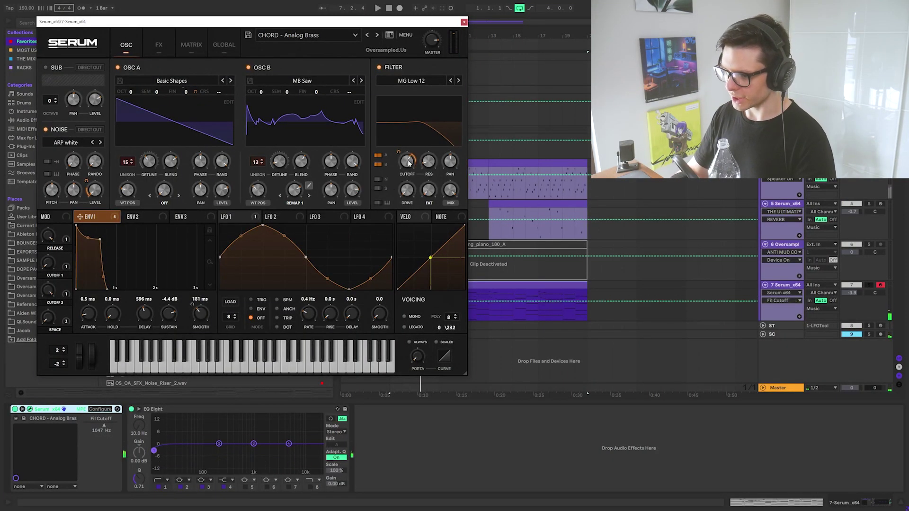
mouse_move(409, 162)
left_mouse_down()
mouse_move(411, 178)
mouse_move(409, 163)
left_mouse_up()
key("space")
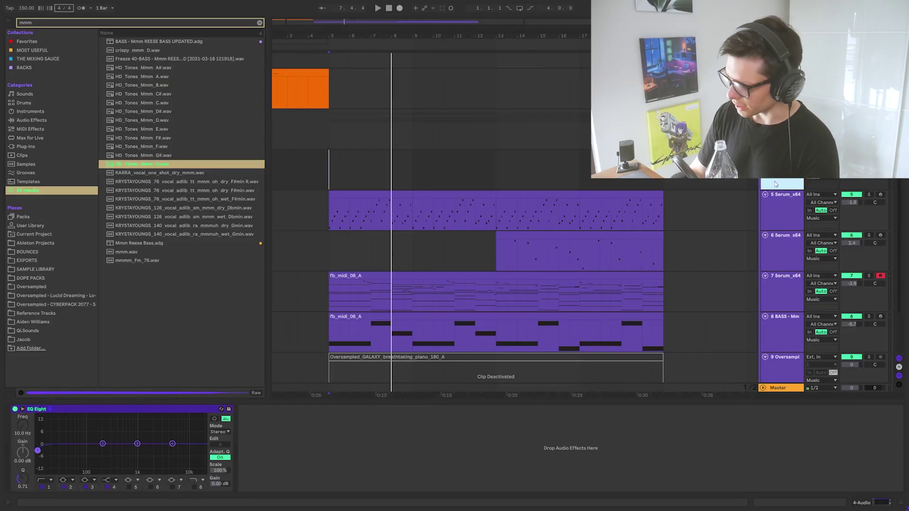
Insert a new MIDI track directly above the arpeggio pluck's Serum track
key("ctrl+shift+t")
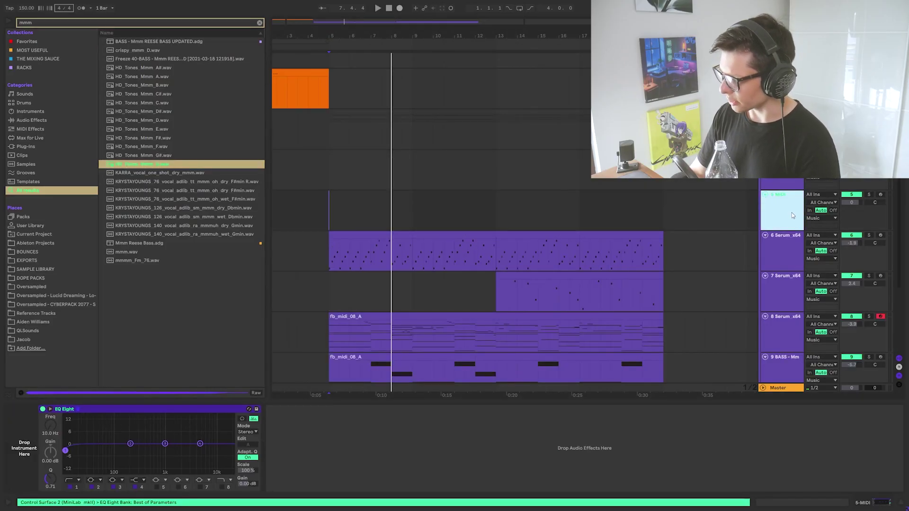
Load the HD_Tones_Mmm_G.wav sample as an instrument on the new MIDI track and show its envelope and filter controls
left_click_drag(153, 169, 92, 411)
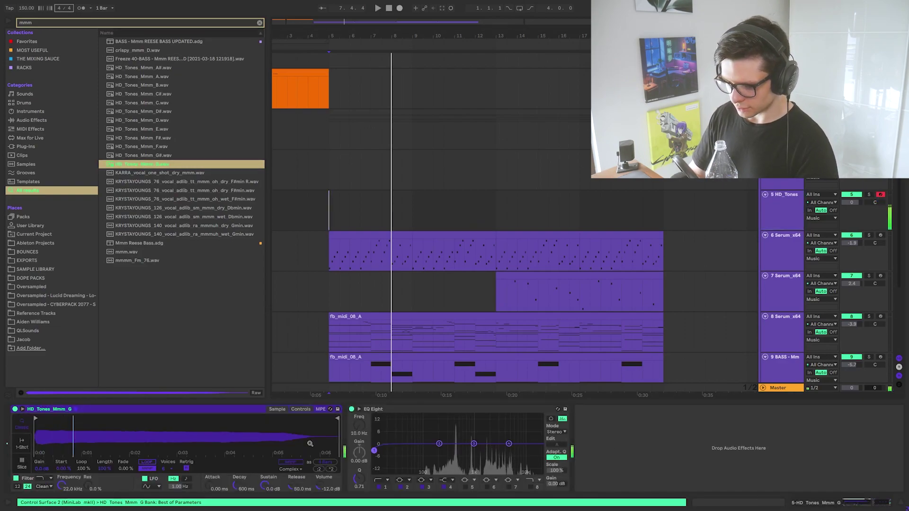
left_click(300, 410)
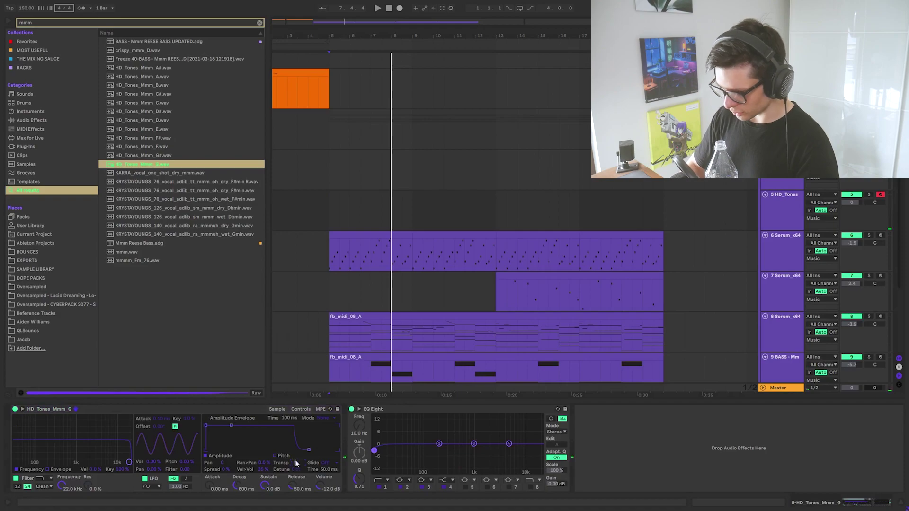
Record a melody clip on the HD_Tones track over bars 5 to 13 against the existing arrangement
left_click(331, 220)
key("space")
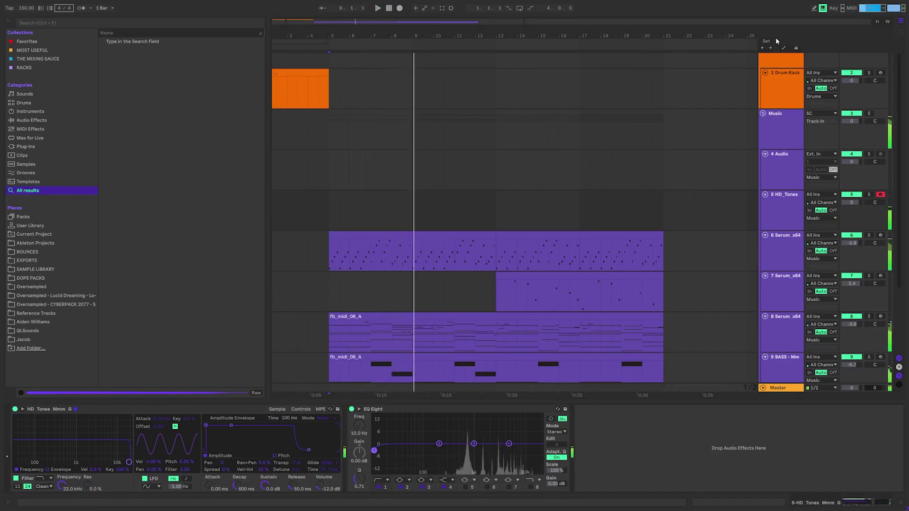
left_click(434, 8)
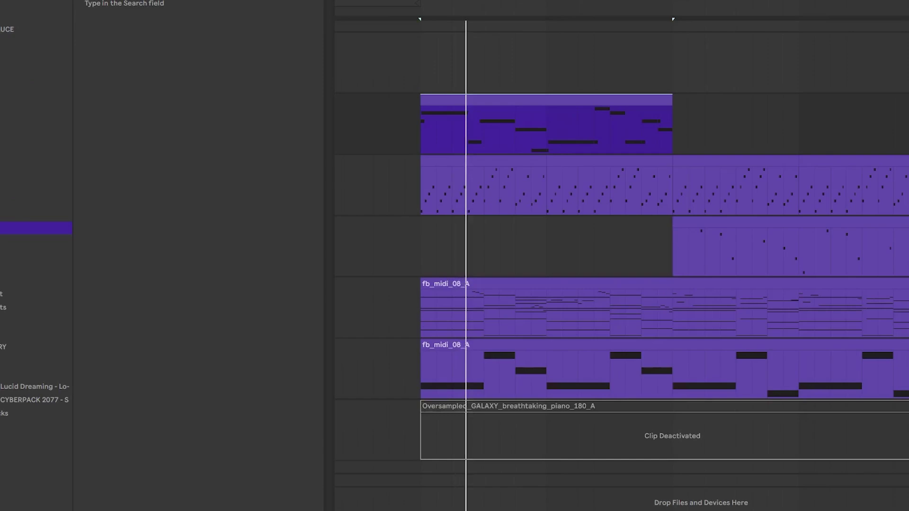
Add soothe2 after the EQ Eight on the HD_Tones track
left_click(90, 3)
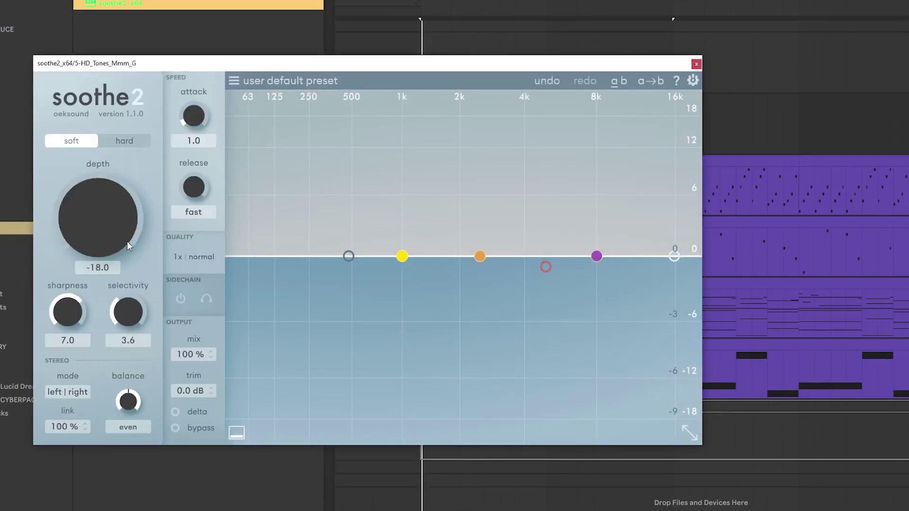
left_click(696, 64)
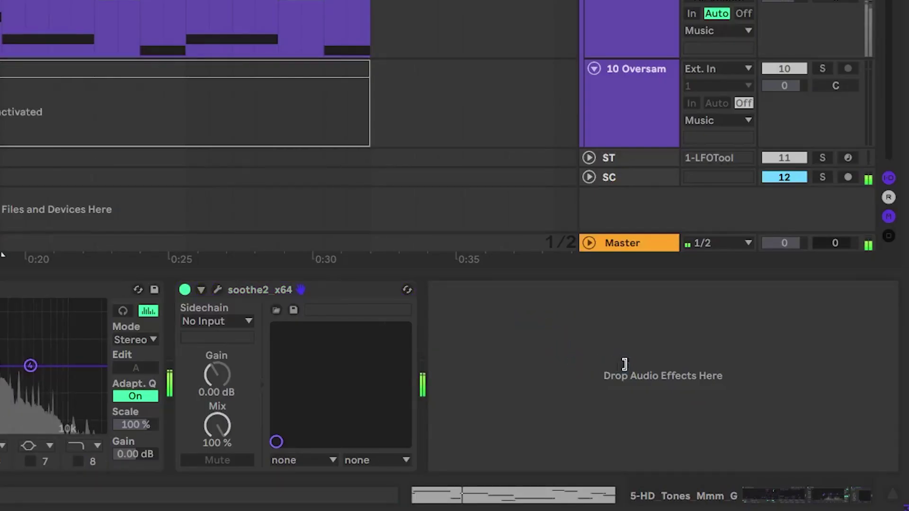
Add OTT to the HD_Tones chain and insert an EQ Eight with a 3.59 kHz high cut between soothe2 and OTT
left_click_drag(625, 363, 625, 364)
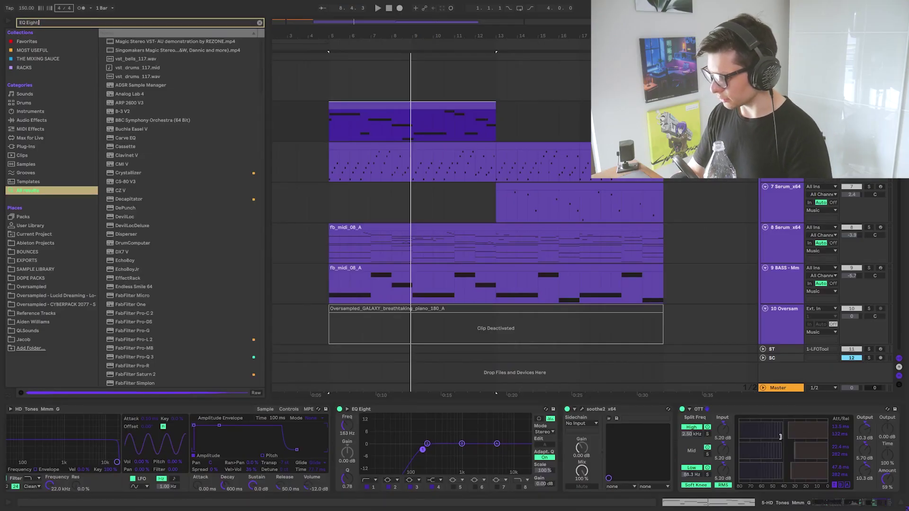
left_click_drag(124, 41, 801, 440)
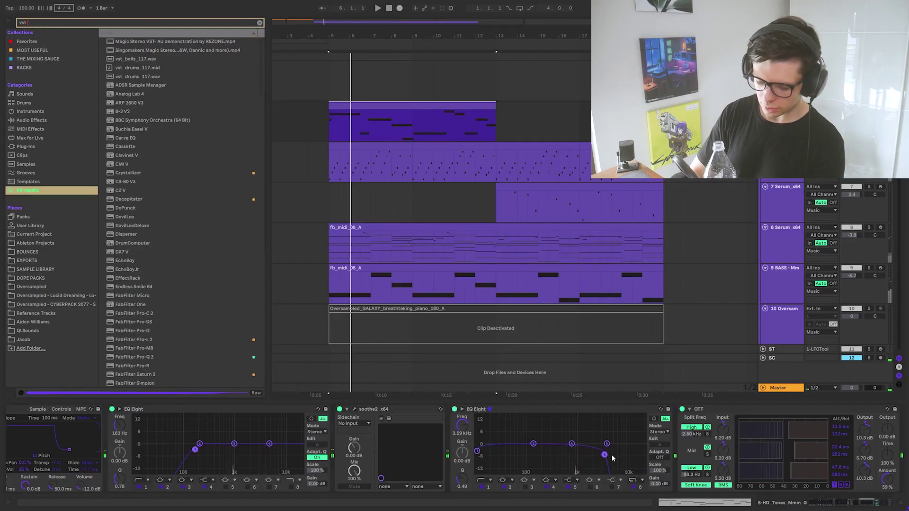
Insert Decapitator before OTT on the HD_Tones track and set its style to N
left_click_drag(711, 402, 736, 450)
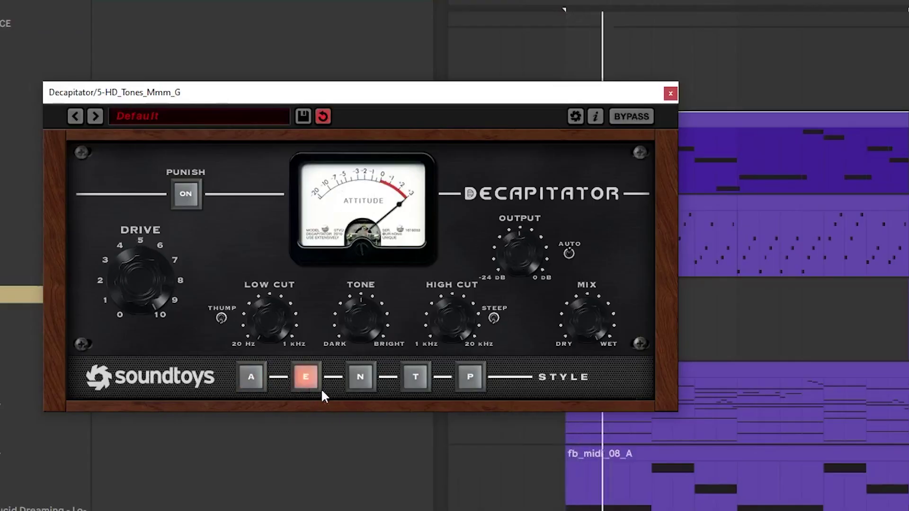
left_click(417, 377)
left_click(462, 377)
left_click(371, 377)
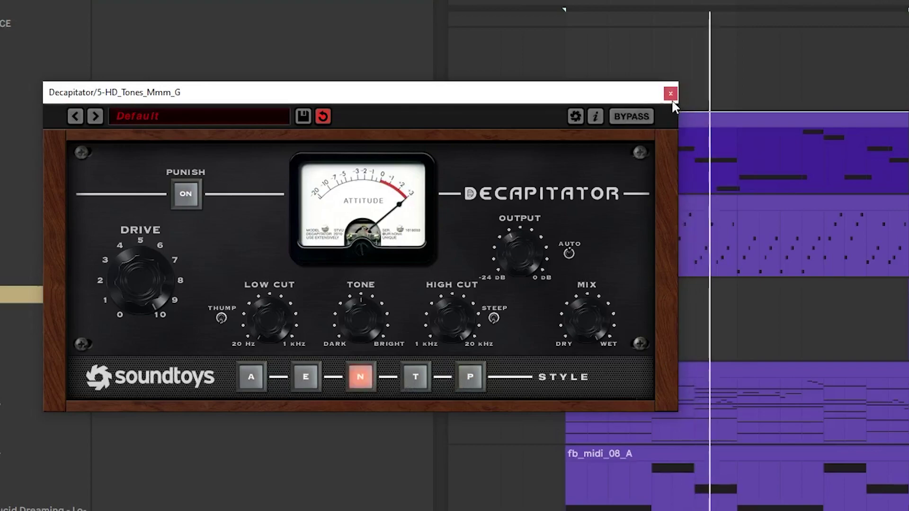
left_click(671, 94)
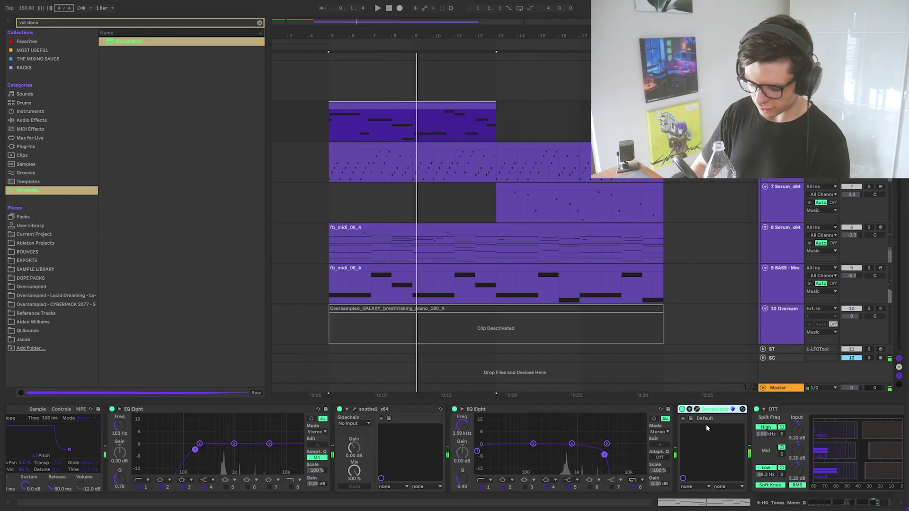
Find the kHs Formant Filter, add it after Decapitator and raise its Q
type("lor")
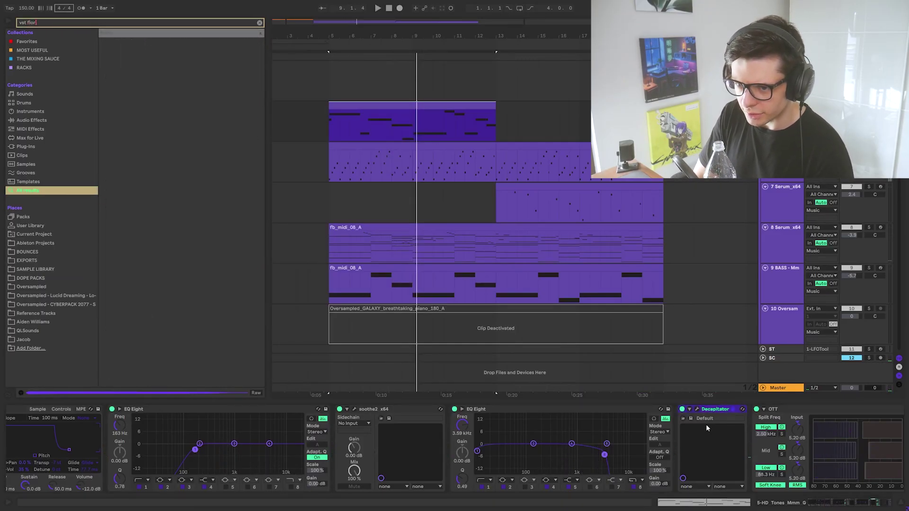
type("or")
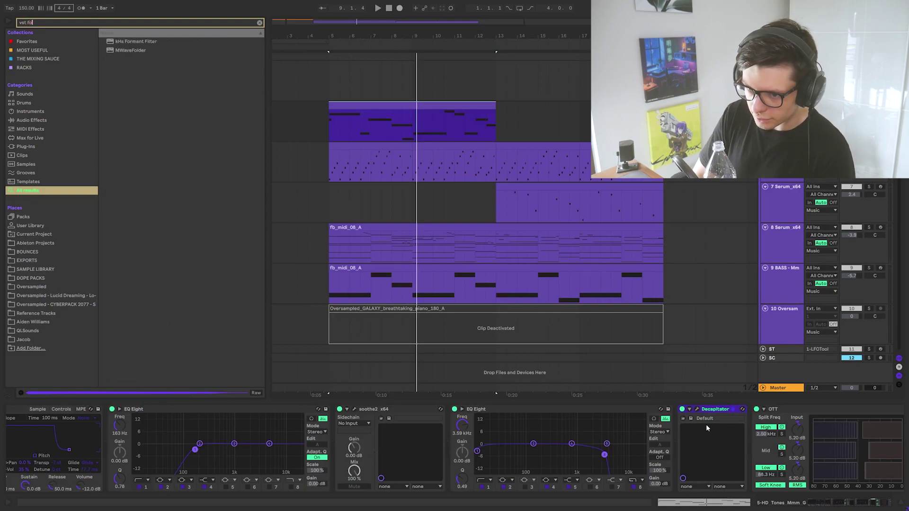
key("Return")
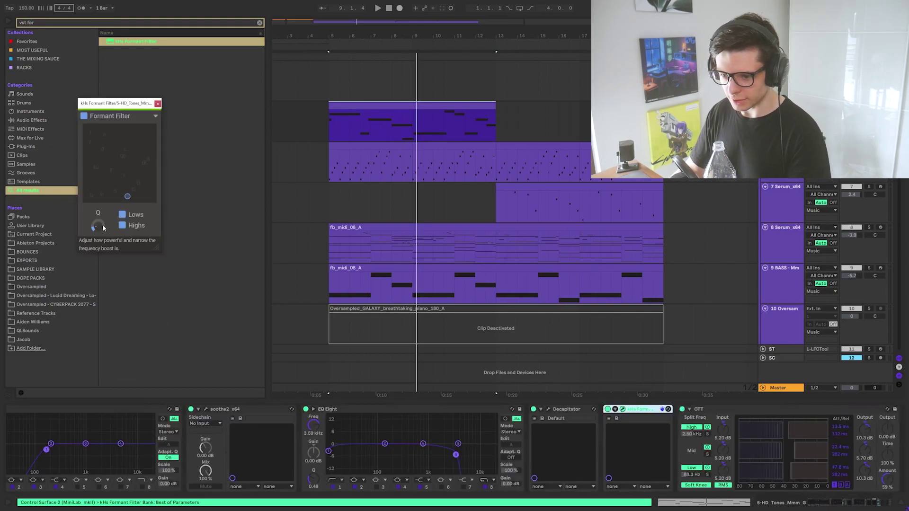
key("space")
key("space")
Move the Formant Filter ahead of Decapitator and shift its vowel point toward the pad's left edge
left_click_drag(640, 409, 541, 428)
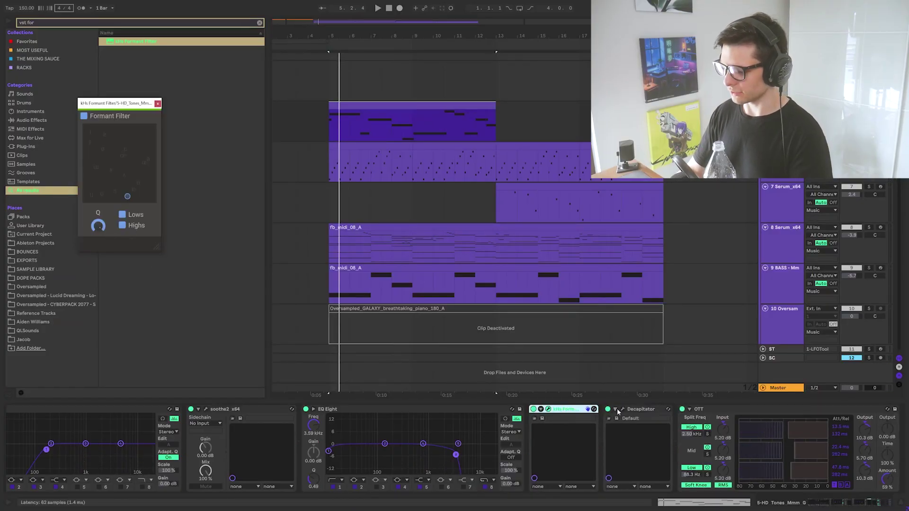
left_click_drag(128, 195, 132, 168)
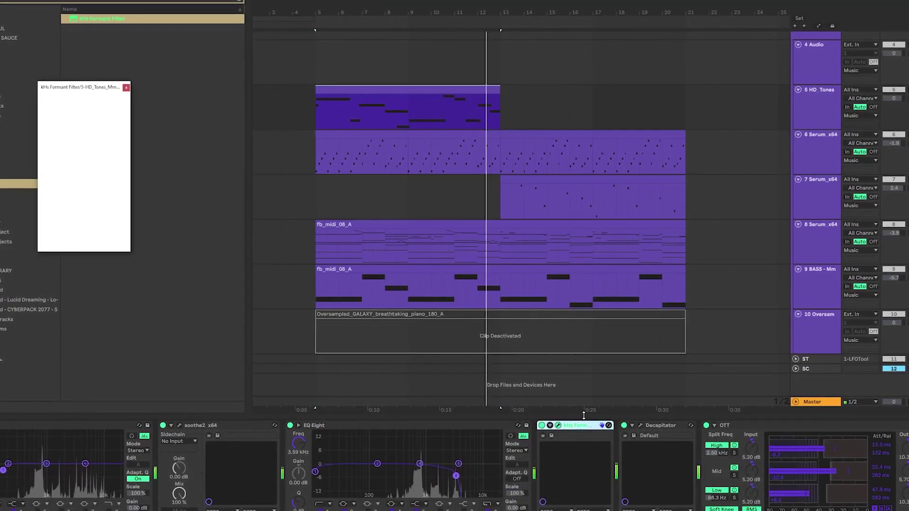
left_click_drag(115, 166, 88, 169)
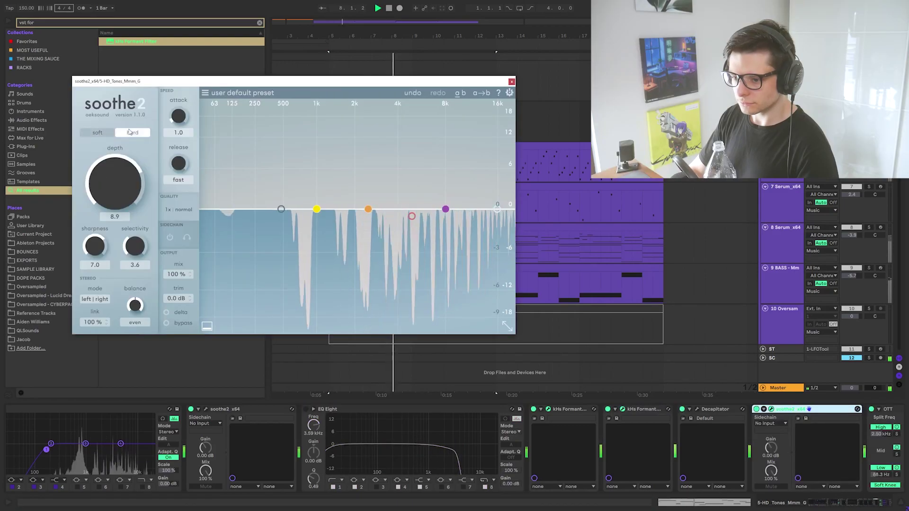
Set the second soothe2, placed after Decapitator, to hard mode with a depth of 7.6
scroll(106, 187, "up", 5)
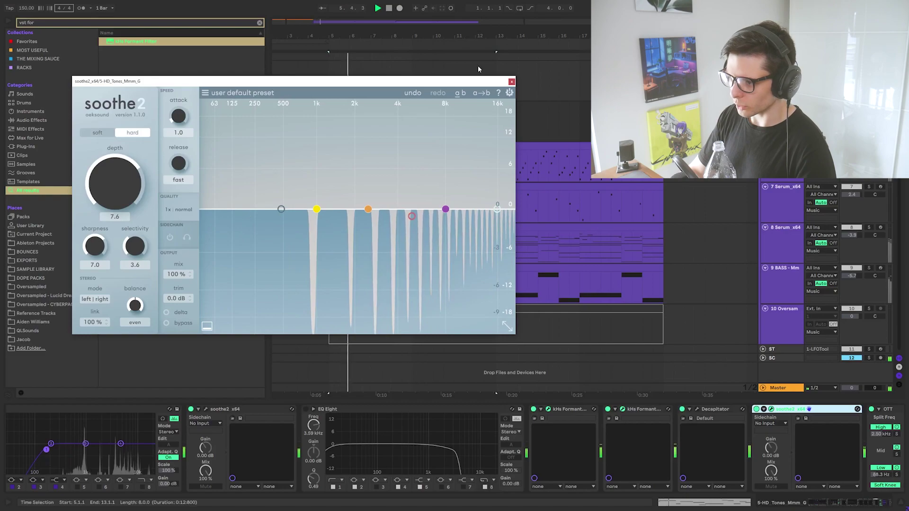
left_click(512, 82)
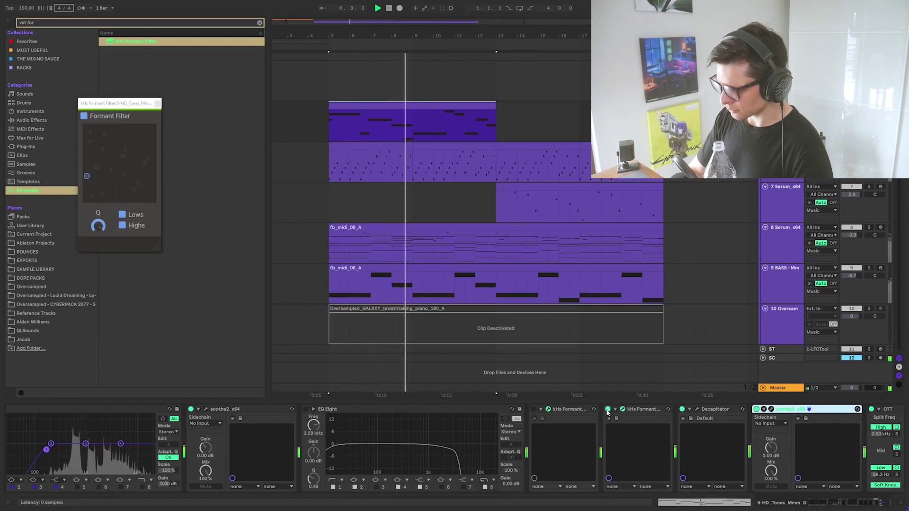
left_click(703, 411)
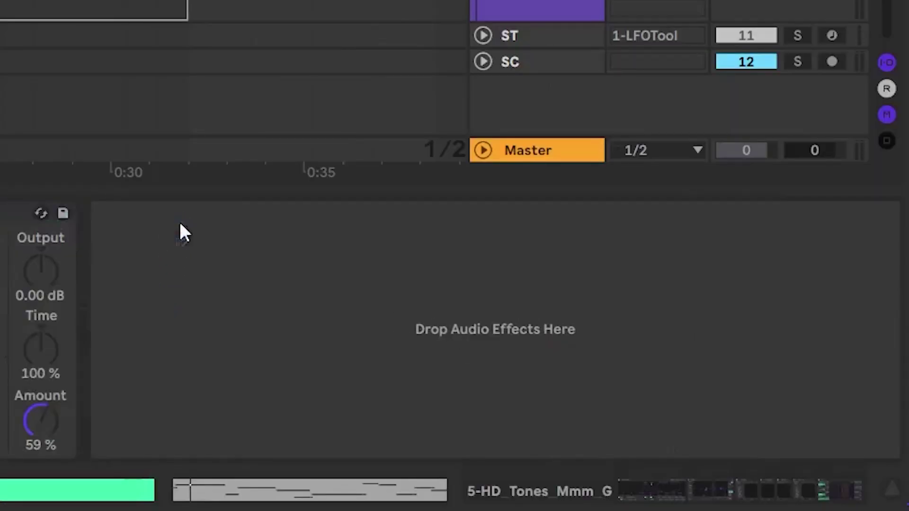
Add an EQ Eight after OTT with a x4 low cut at 445 Hz and a Q of 0.53
left_click(211, 424)
left_click(190, 259)
left_click_drag(171, 337, 414, 346)
left_click(395, 227)
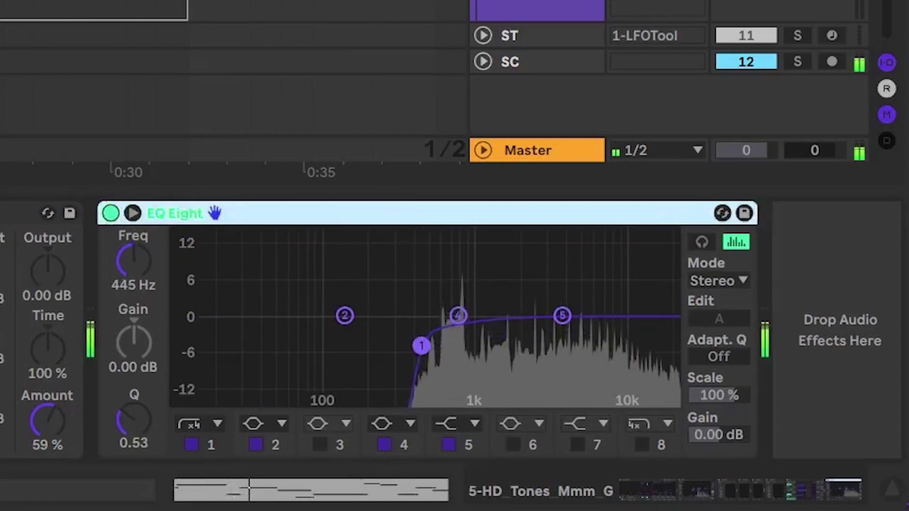
Set ValhallaRoom's high cut to 12150 Hz and move the reverb ahead of Decapitator in the HD_Tones chain
scroll(395, 227, "right", 10)
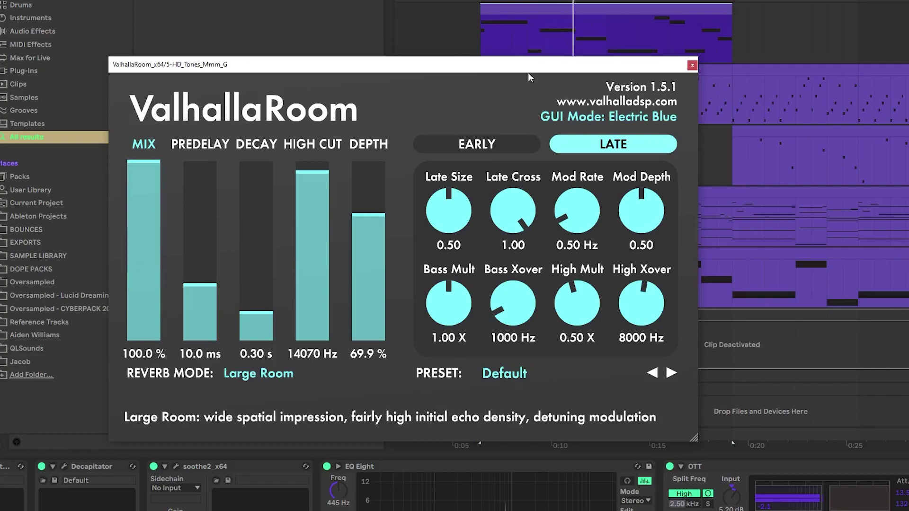
left_click_drag(324, 174, 324, 200)
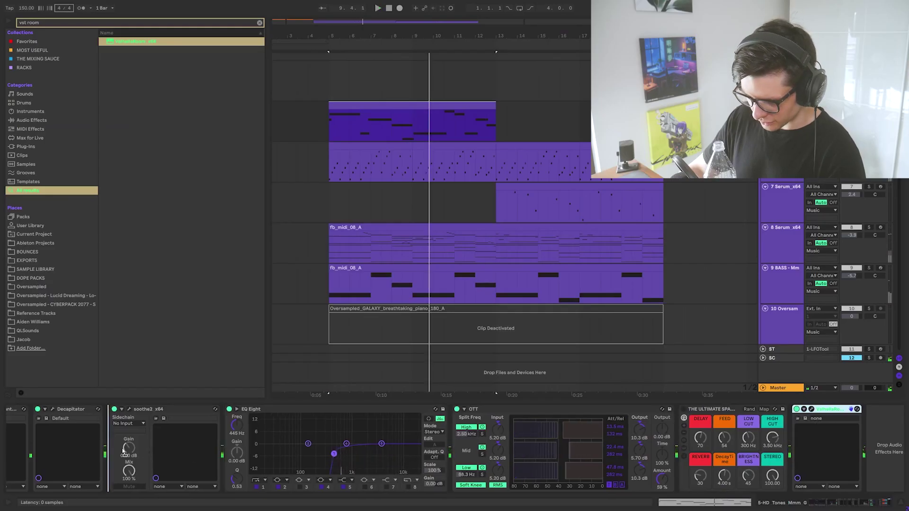
left_click_drag(42, 445, 53, 430)
key("space")
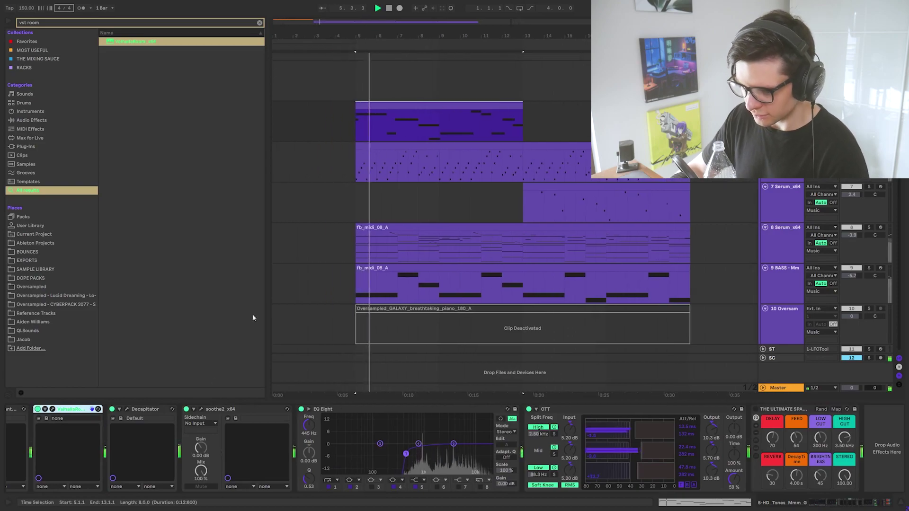
Sweep ValhallaRoom's high cut down and back up, and set its depth to 0 %
left_click(54, 409)
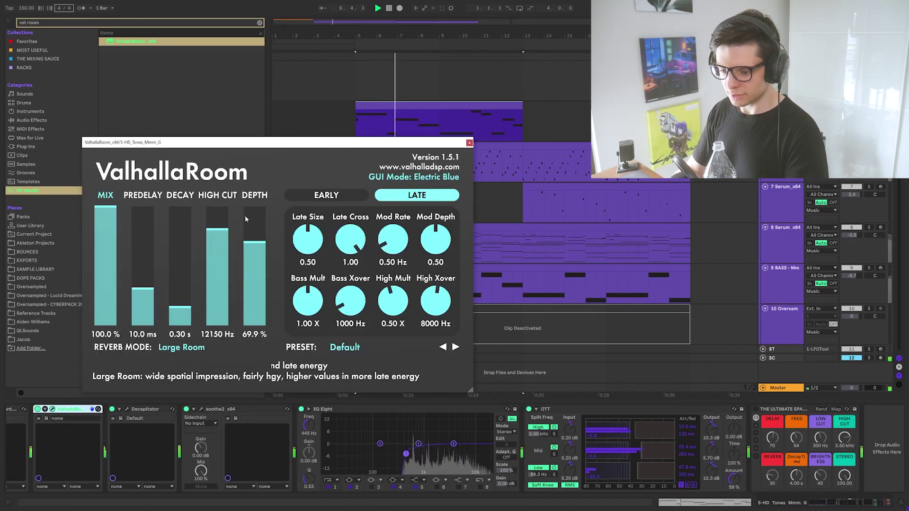
left_click_drag(217, 232, 212, 313)
left_click_drag(213, 276, 218, 208)
left_click_drag(254, 242, 259, 345)
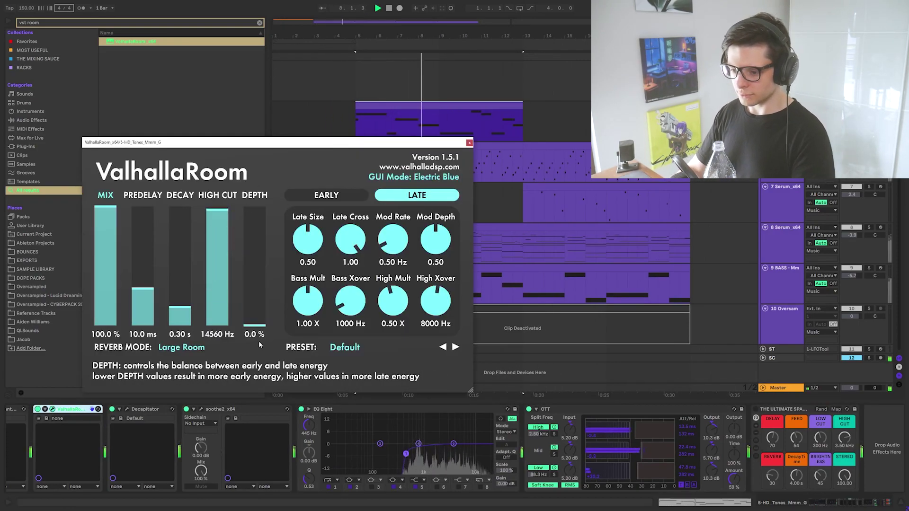
left_click_drag(222, 256, 219, 204)
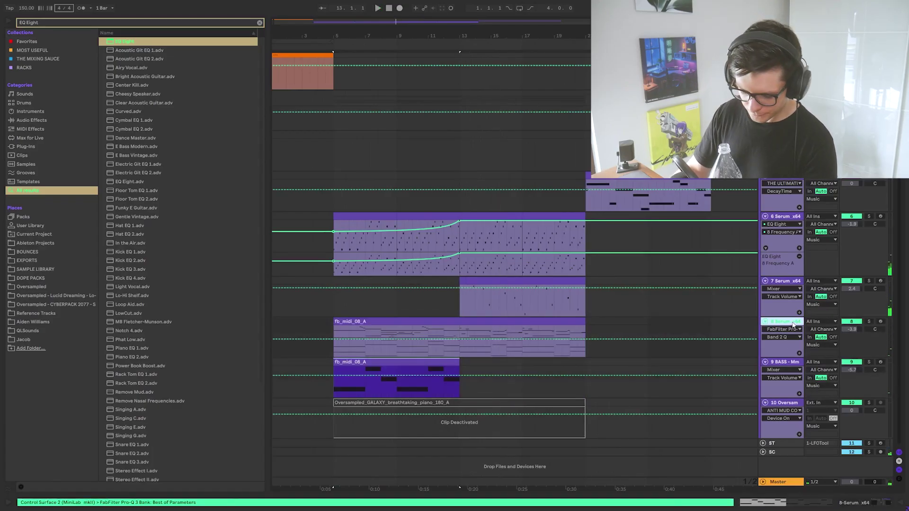
Insert a Serum MIDI track below the brass chord track and copy the bass clip onto it at bars 13 to 21
key("ctrl+shift+t")
scroll(355, 388, "down", 1)
left_click_drag(354, 389, 480, 353)
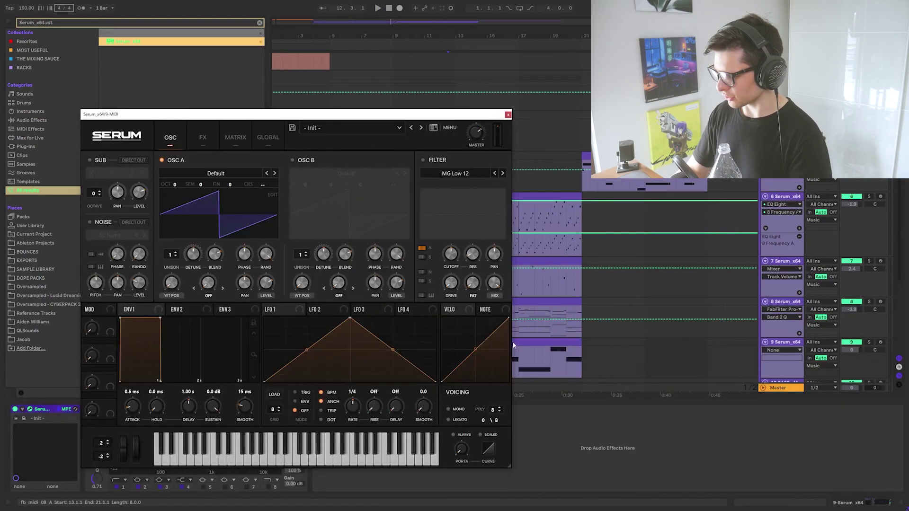
left_click(521, 341)
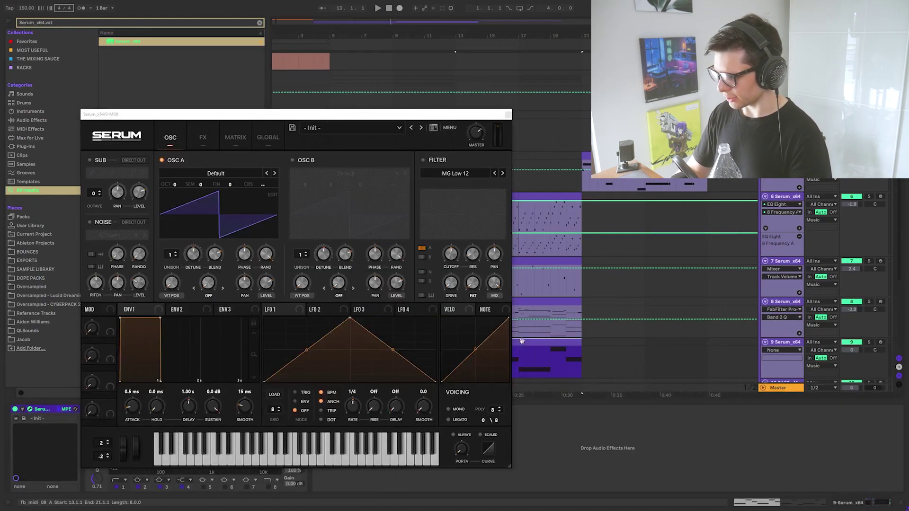
Load the CHORD - Pure preset in the new Serum and place an Arpeggiator before it
left_click(339, 129)
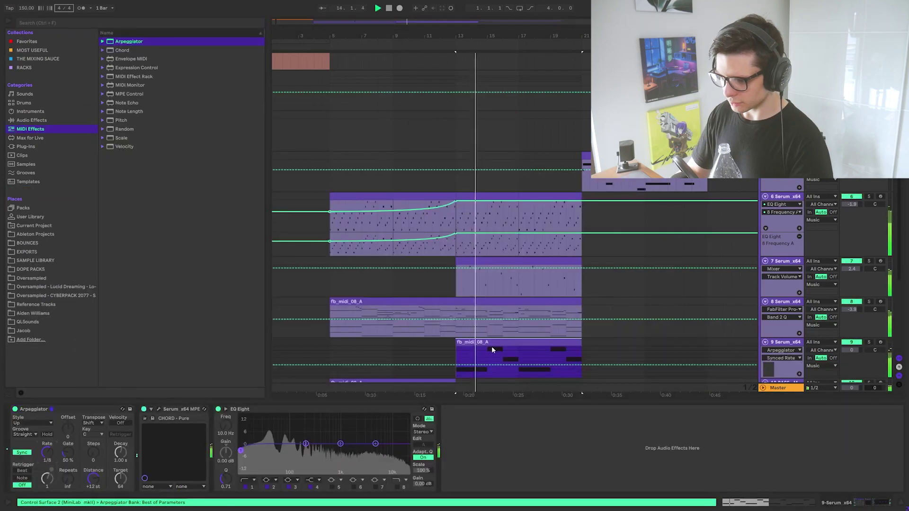
scroll(451, 290, "down", 2)
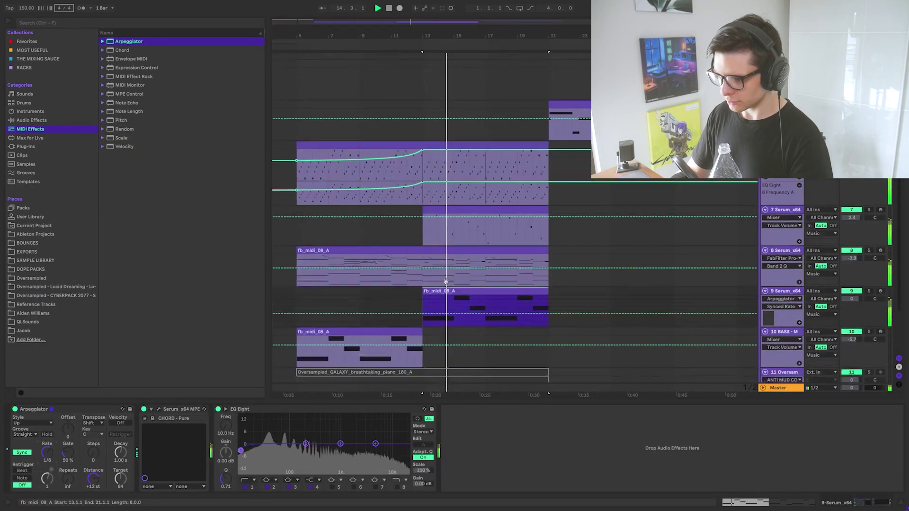
scroll(450, 290, "down", 1)
Duplicate the brass chord track and keep its copied chord clip only over bars 13 to 21
left_click(396, 260)
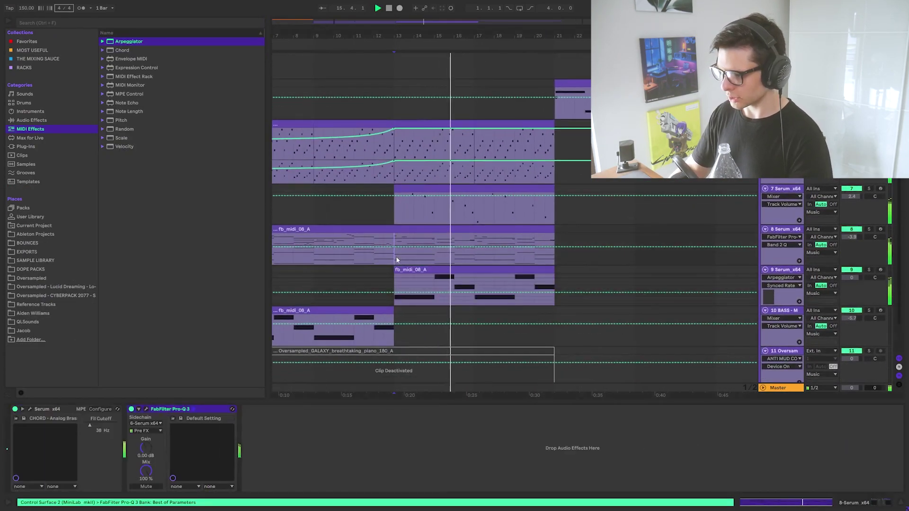
key("ctrl+d")
left_click_drag(397, 276, 366, 269)
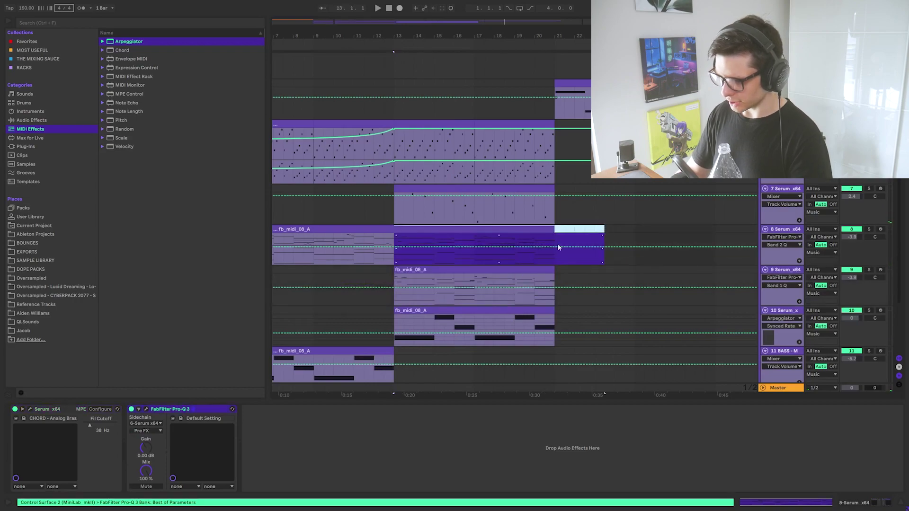
left_click(497, 286)
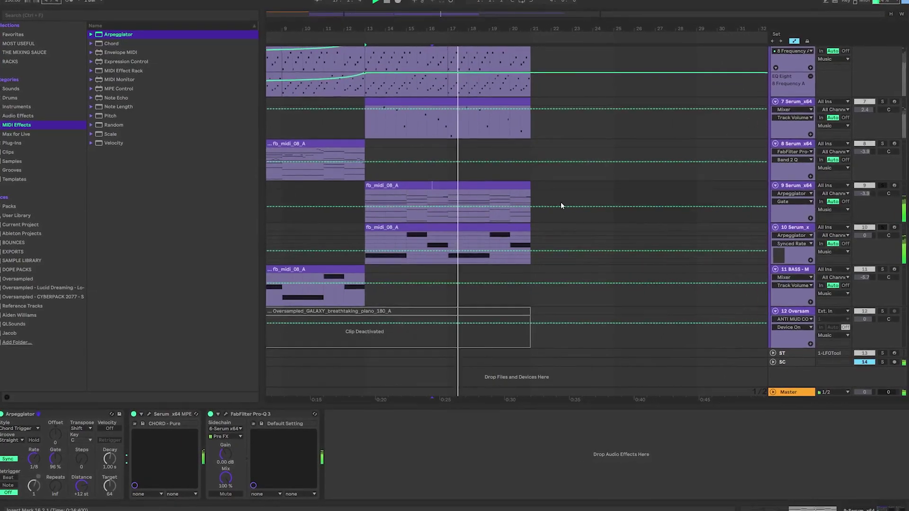
Try Thermal's drum presets Electro Sweetener, Overhead Artifactor and Full Beat Squeeze on the arpeggiated Serum, and choose one from the Bass category
left_click(410, 234)
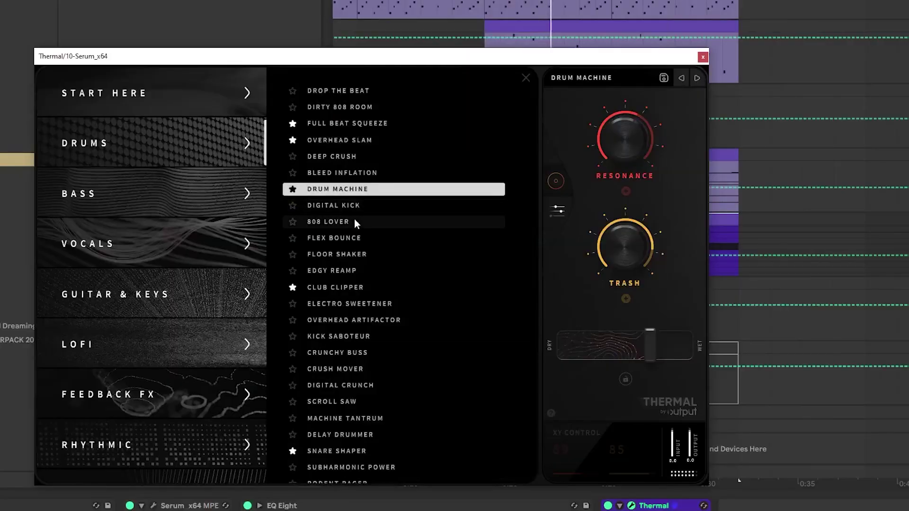
left_click(350, 306)
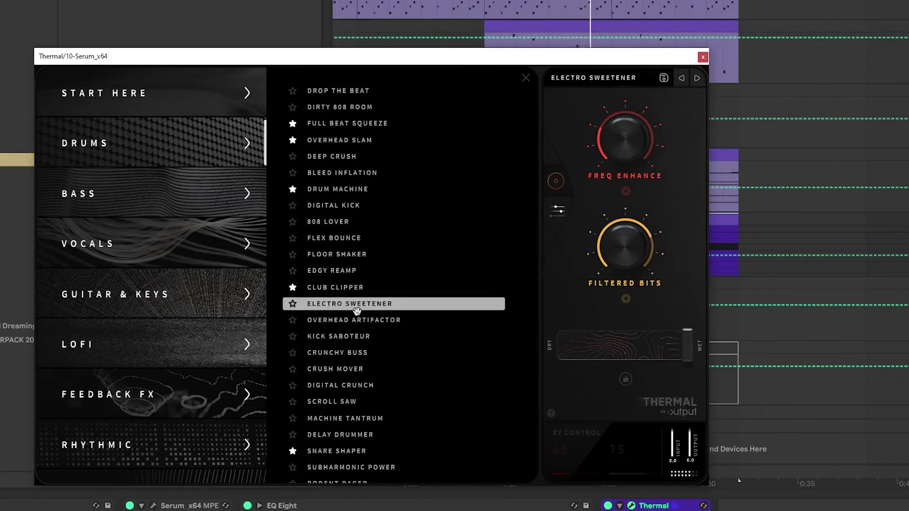
left_click(354, 320)
left_click(355, 123)
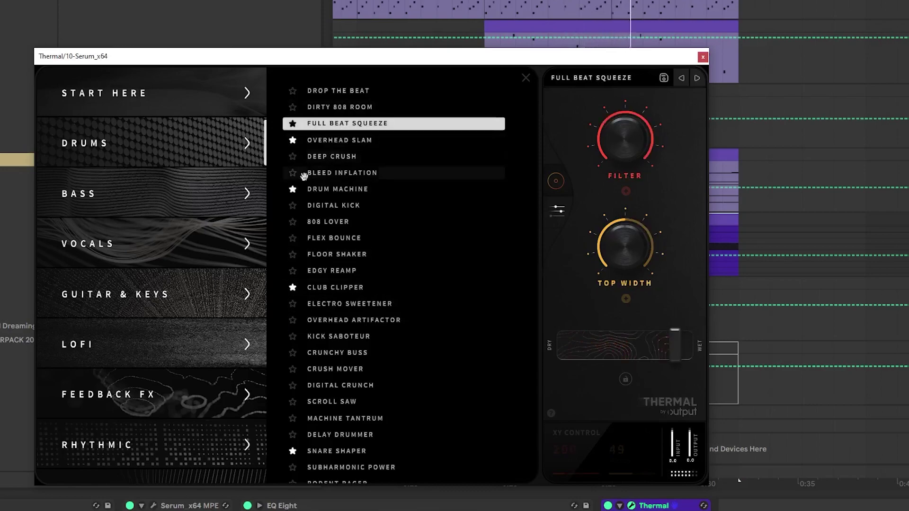
left_click(78, 194)
left_click(366, 140)
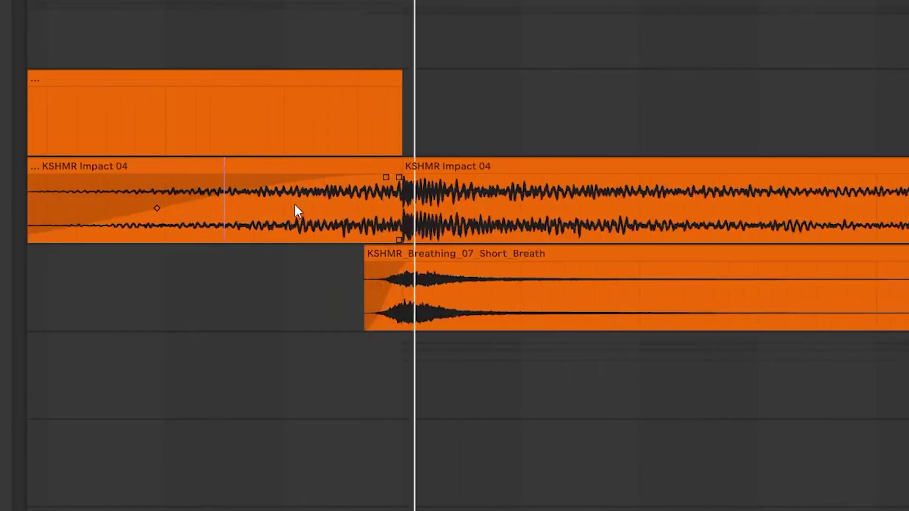
Reshape the fade-in of the reversed KSHMR Impact 04, and crossfade a reversed copy of the short breath into the original
left_click_drag(157, 209, 197, 225)
left_click_drag(442, 255, 699, 310)
left_click_drag(596, 254, 303, 275)
key("r")
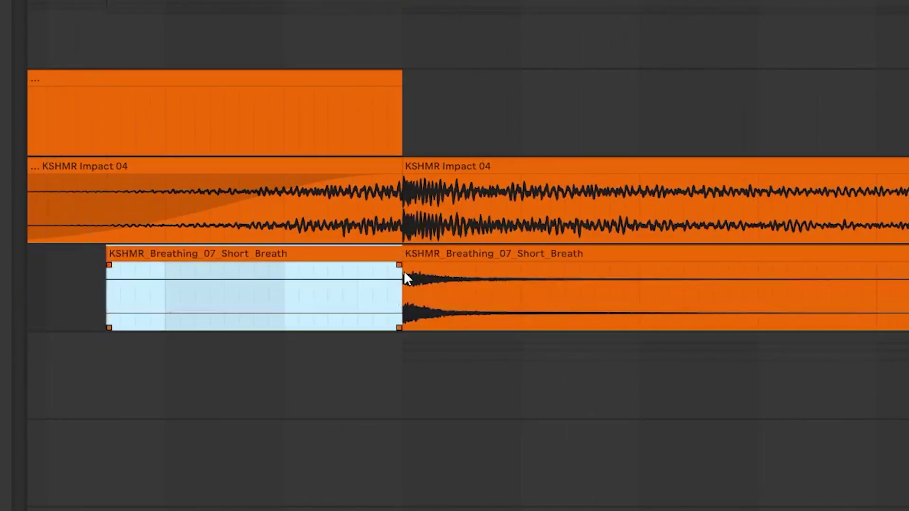
left_click(445, 304)
left_click_drag(389, 290, 401, 290)
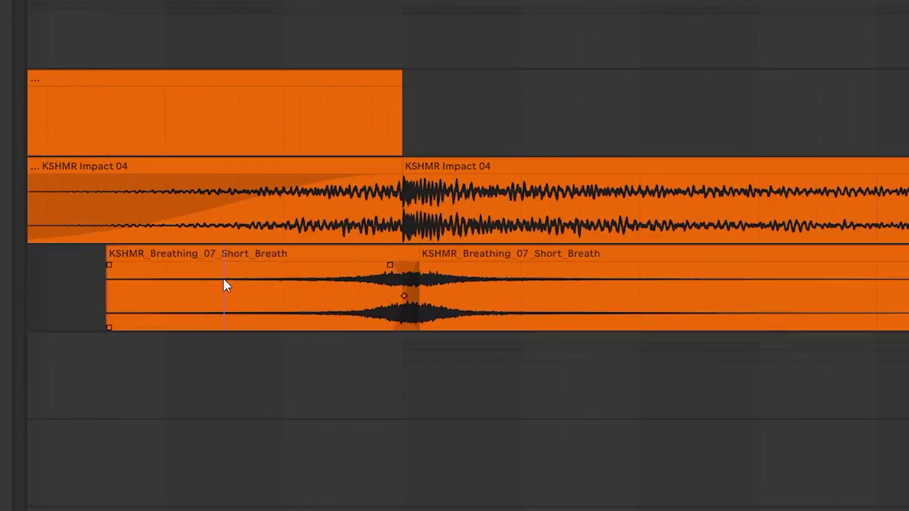
Lengthen the fade-in at the start of the reversed breath clip and look through the rain samples
scroll(266, 284, "down", 3)
left_click(232, 263)
left_click_drag(191, 265, 234, 265)
left_click(276, 303)
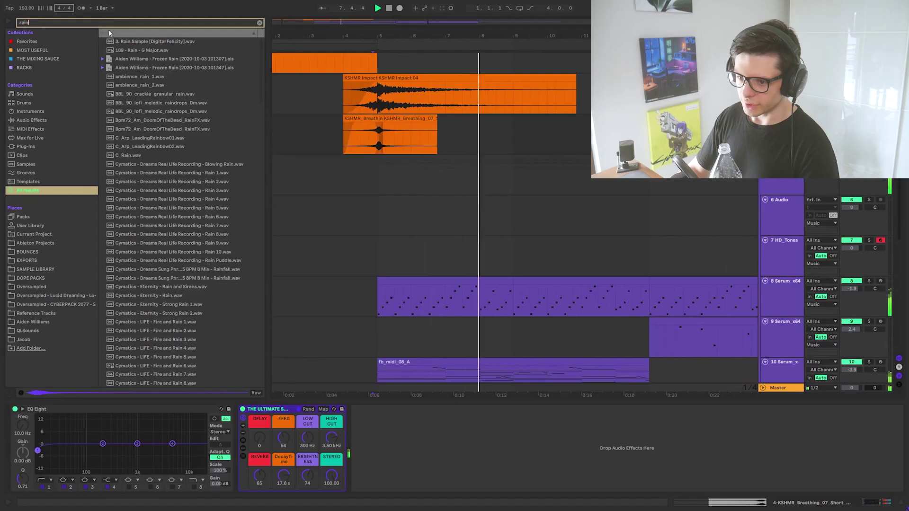
scroll(204, 243, "down", 3)
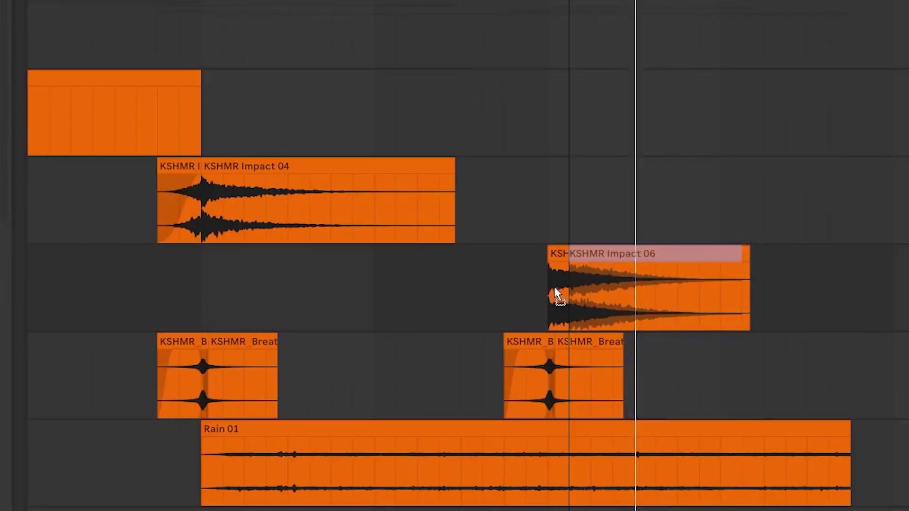
Build a reversed KSHMR Impact 05 lead-in that runs directly into KSHMR Impact 06 on the same track
left_click(549, 288)
left_click(601, 258)
left_click_drag(737, 300, 467, 288)
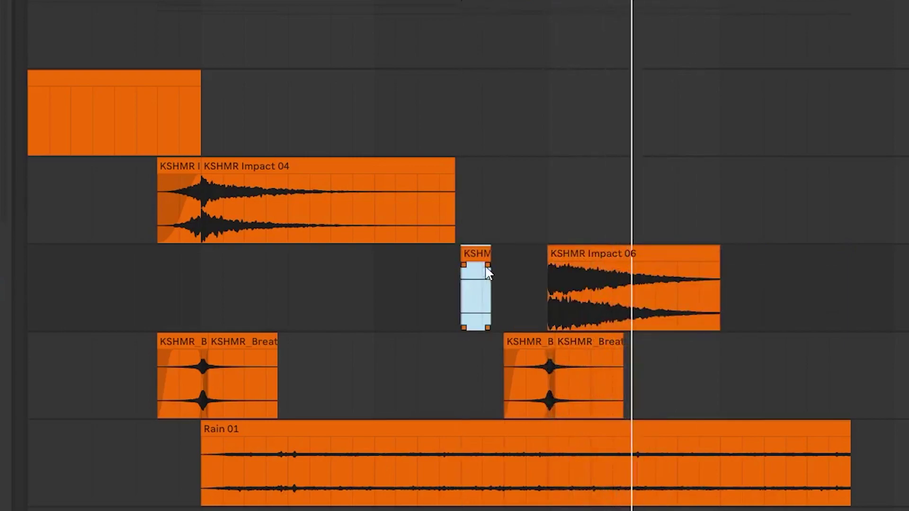
left_click_drag(489, 260, 529, 265)
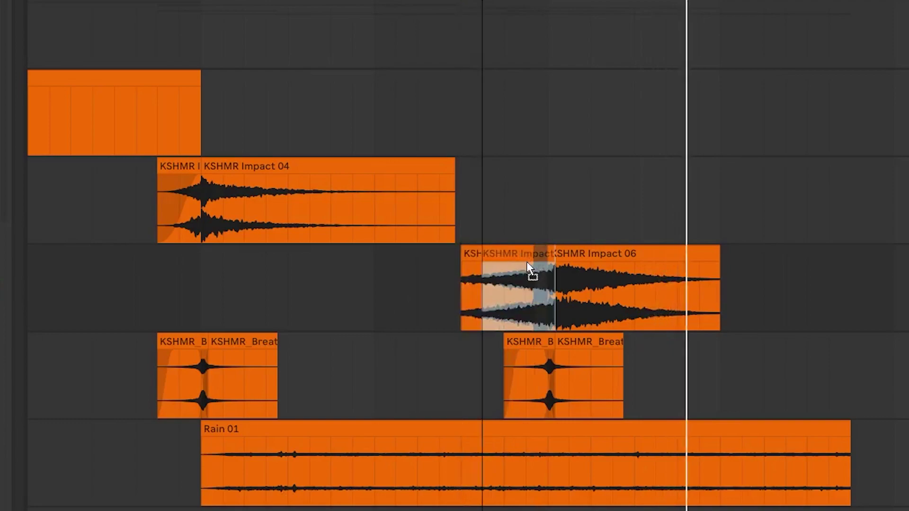
scroll(526, 261, "up", 3)
left_click(476, 299)
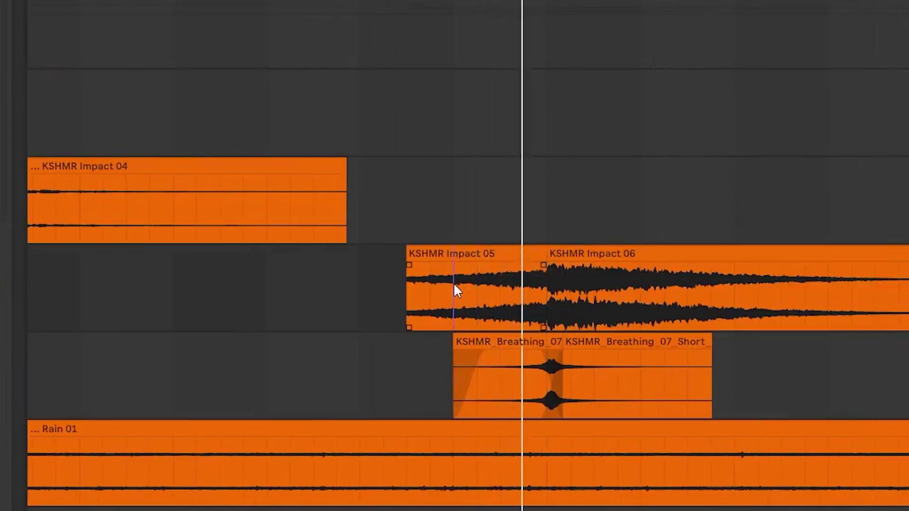
key("ctrl+z")
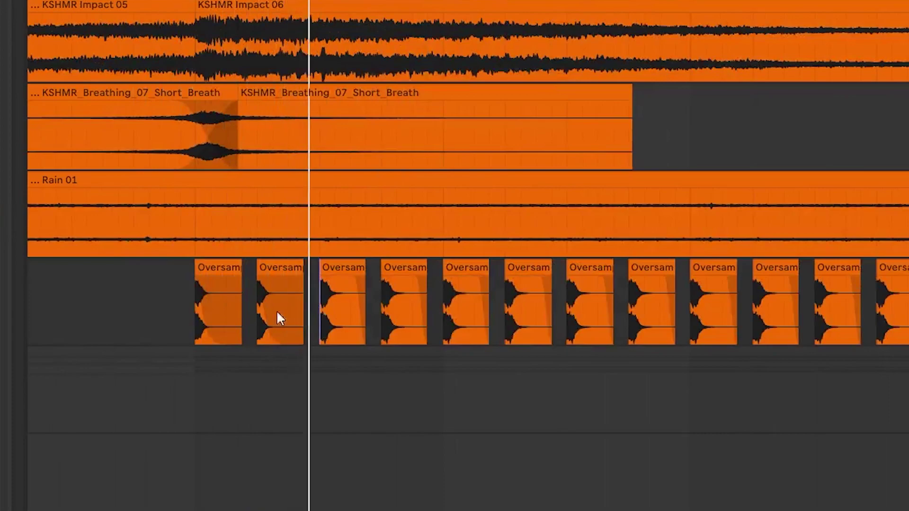
Repeat the pair of faded organic clap clips three times along the clap track, replacing the unfaded ones
key("ctrl+d")
key("ctrl+d")
key("ctrl+d")
scroll(214, 320, "down", 2)
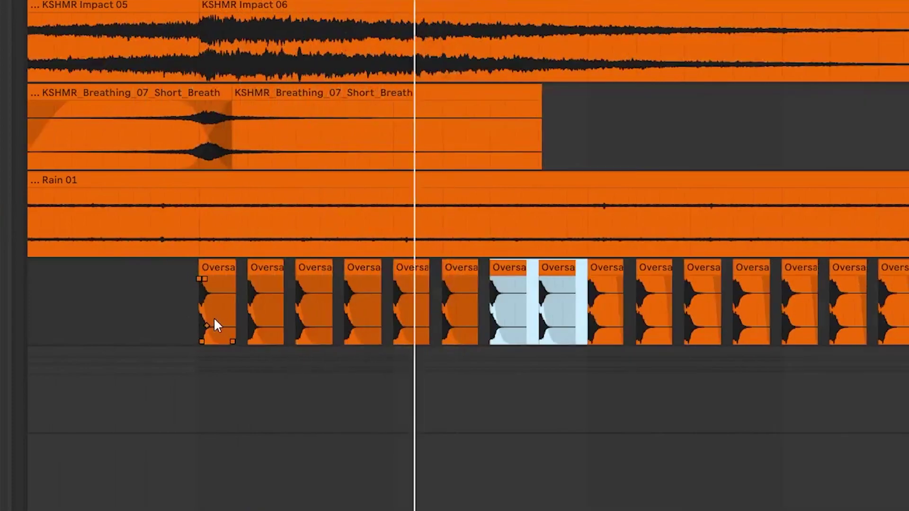
scroll(199, 310, "up", 3)
left_click_drag(215, 290, 435, 310)
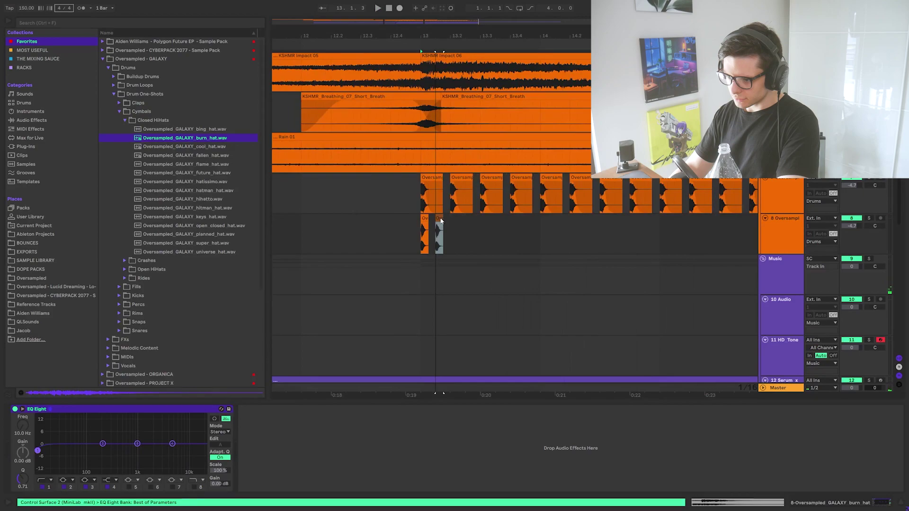
Arrange the burn_hat hit on the offbeat between the first two claps of bar 13
left_click_drag(428, 222, 427, 222)
scroll(428, 222, "up", 4)
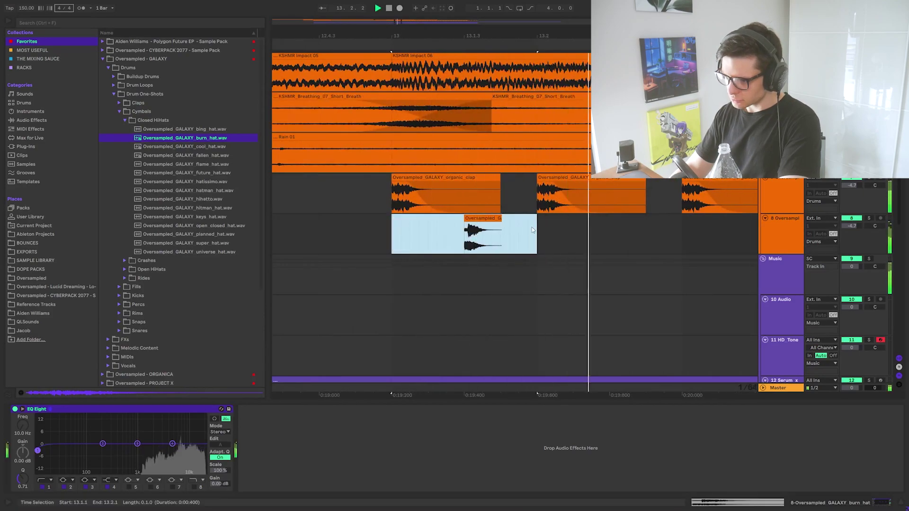
scroll(534, 227, "down", 4)
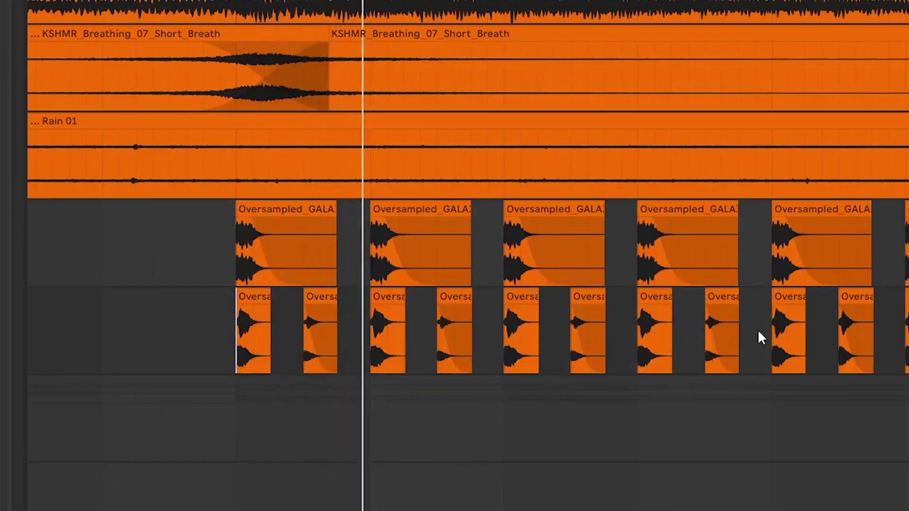
Duplicate the hi-hat pattern with its faded offbeat hits from bar 13 along the track up to the end of the claps
left_click_drag(759, 336, 234, 350)
key("ctrl+d")
key("ctrl+d")
key("minus")
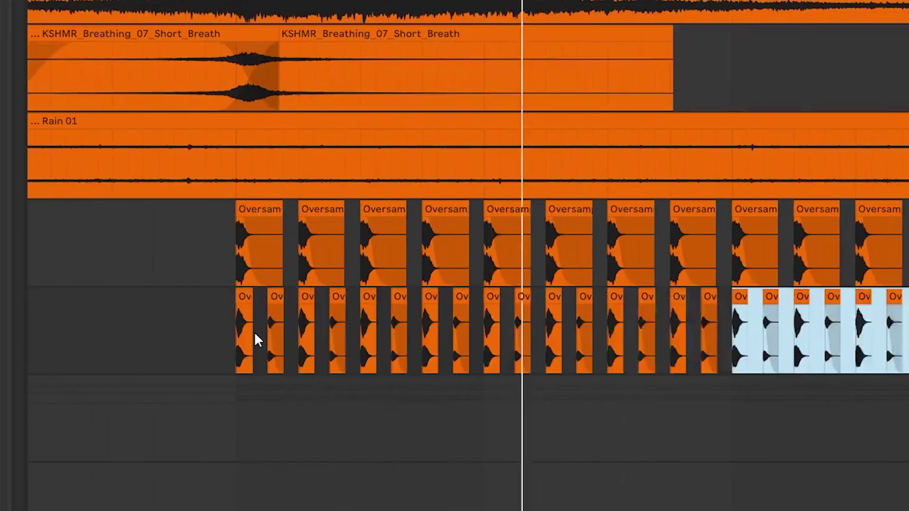
key("minus")
key("ctrl+d")
key("ctrl+d")
key("ctrl+d")
key("ctrl+d")
key("ctrl+d")
key("ctrl+d")
key("ctrl+d")
key("ctrl+z")
key("ctrl+z")
left_click_drag(413, 352, 683, 359)
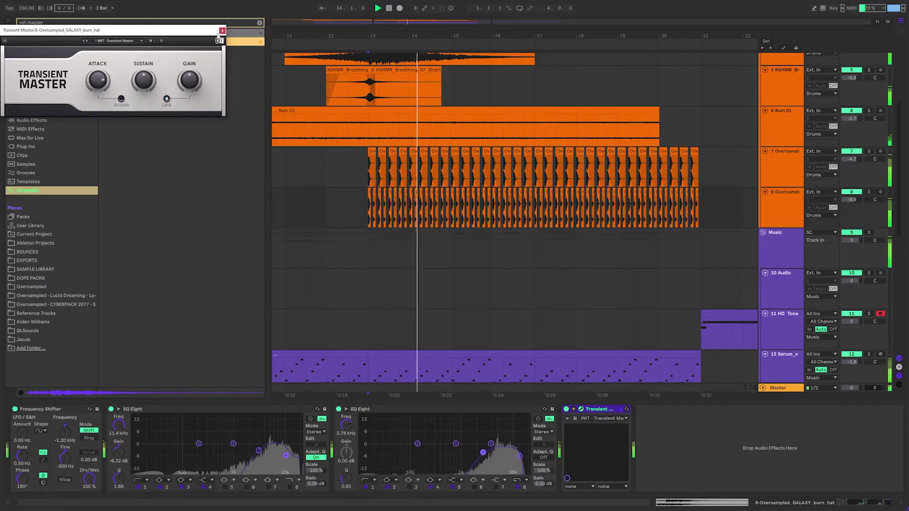
Load FreeClip after Transient Master on the burn_hat track, then search the browser for EQ Eight
left_click(224, 30)
key("ctrl+f")
type("FreeClip")
key("Down")
key("Return")
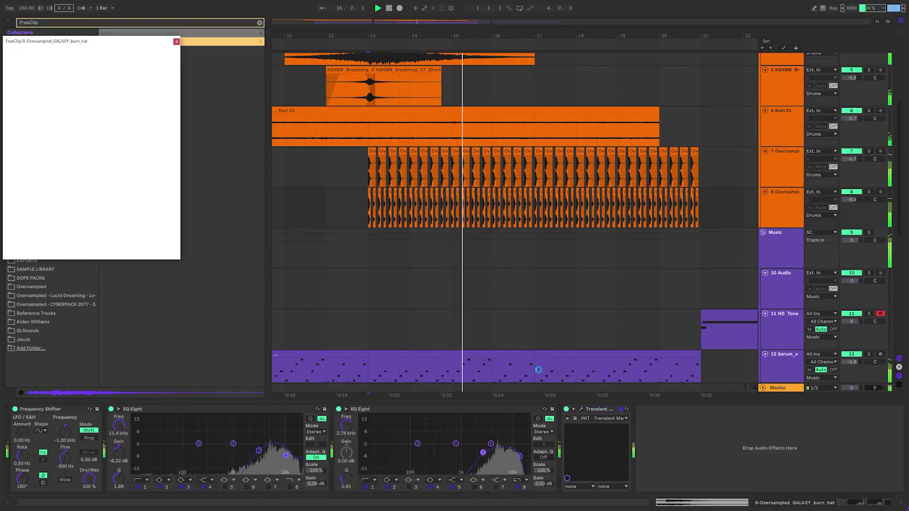
left_click(176, 41)
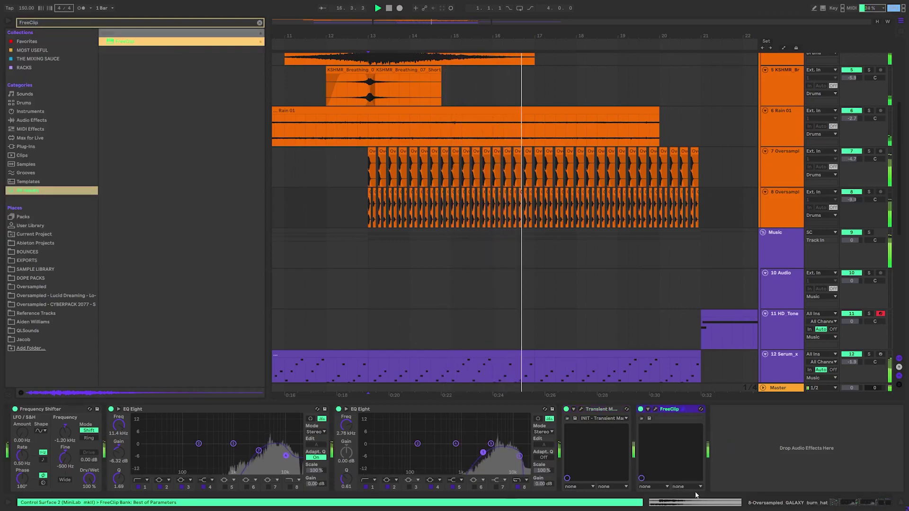
key("ctrl+f")
type("EQ Eight")
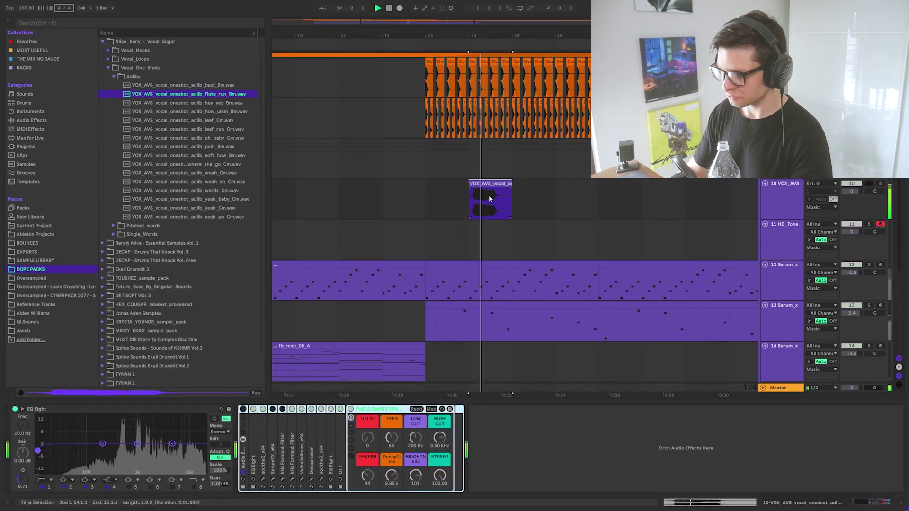
Open the flute_run vocal adlib clip and arrange it along its track from bar 13
double_click(490, 199)
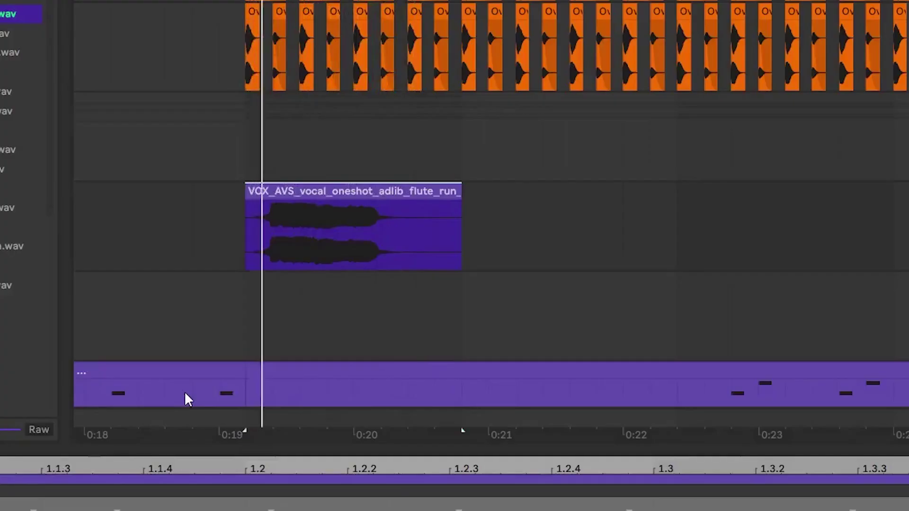
left_click_drag(603, 185, 75, 222)
left_click_drag(341, 192, 580, 181)
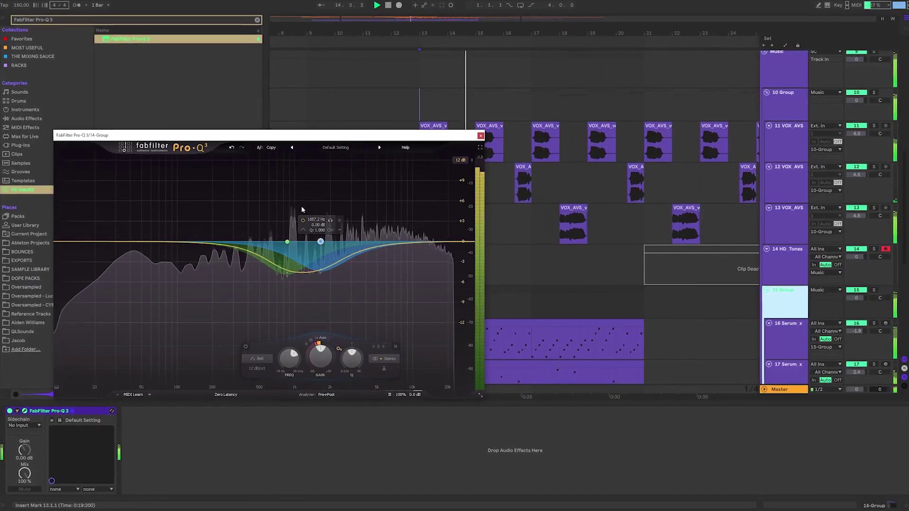
Show the Device On automation of FabFilter Pro-Q 3 on the Serum group and edit it at bar 13
left_click(22, 412)
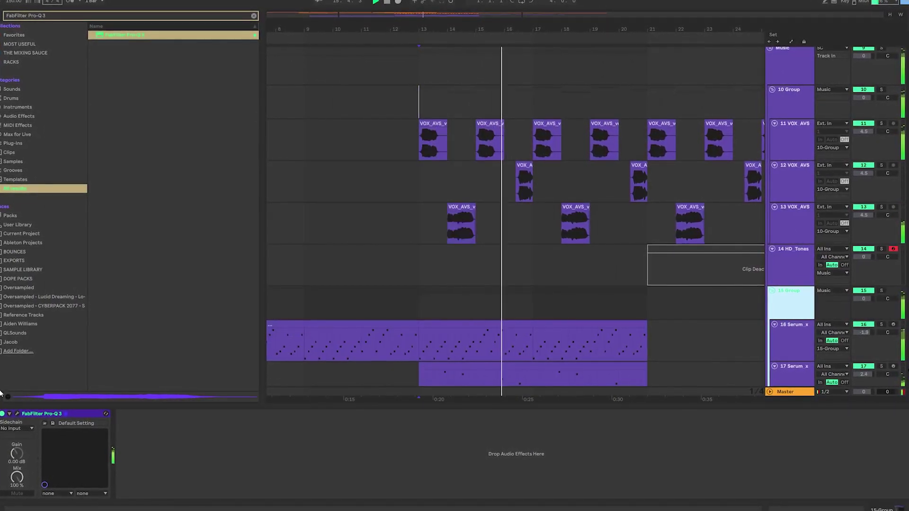
right_click(19, 414)
left_click(18, 424)
scroll(331, 361, "down", 2)
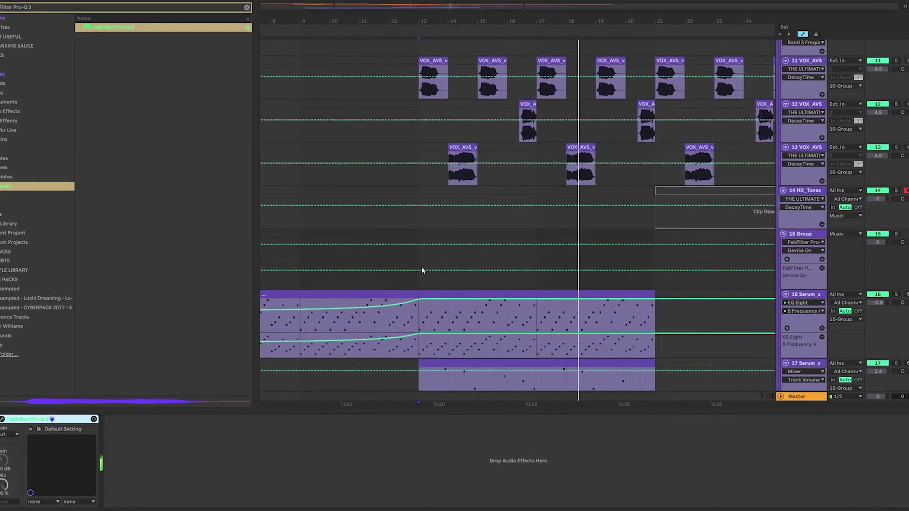
left_click_drag(419, 270, 411, 283)
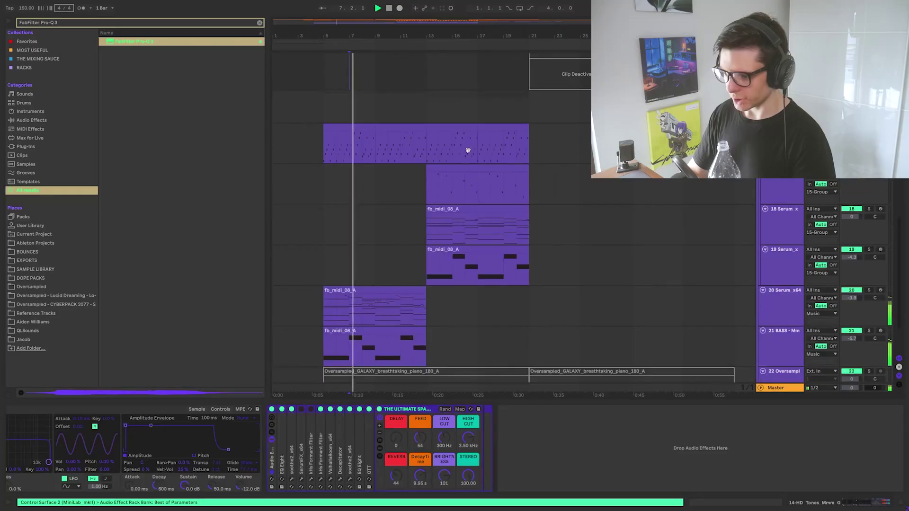
Shift the Oversampled_GALAXY_riser_01_G clip slightly later so that it ends exactly on the bar line
scroll(468, 150, "down", 2)
left_click(783, 199)
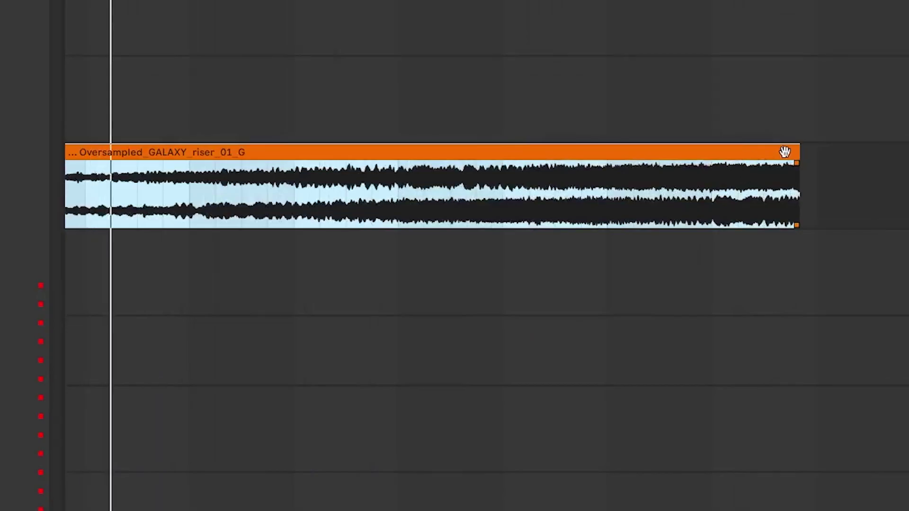
left_click(785, 151)
left_click(869, 186)
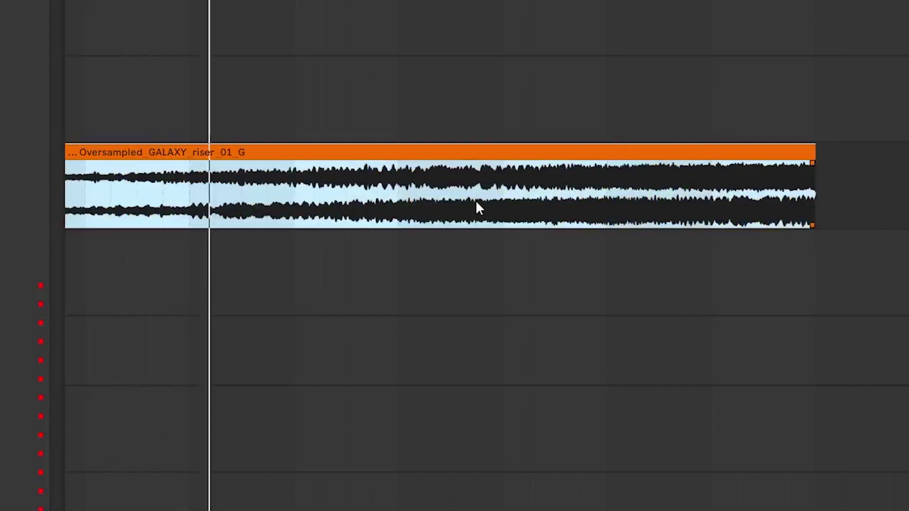
Repeat the lowest Serum track's fb_midi_08_A clip twice directly after the original
scroll(445, 202, "down", 5)
left_click(161, 213)
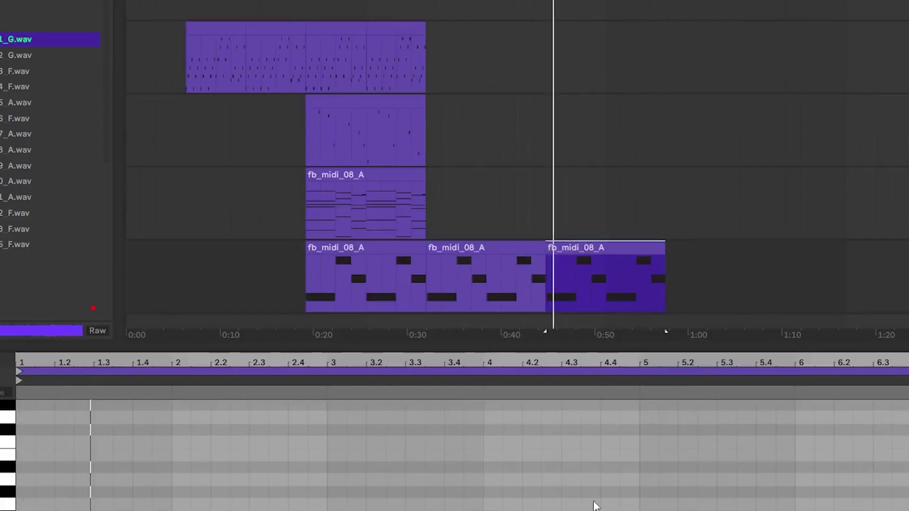
scroll(507, 473, "up", 3)
key("ctrl+alt+l")
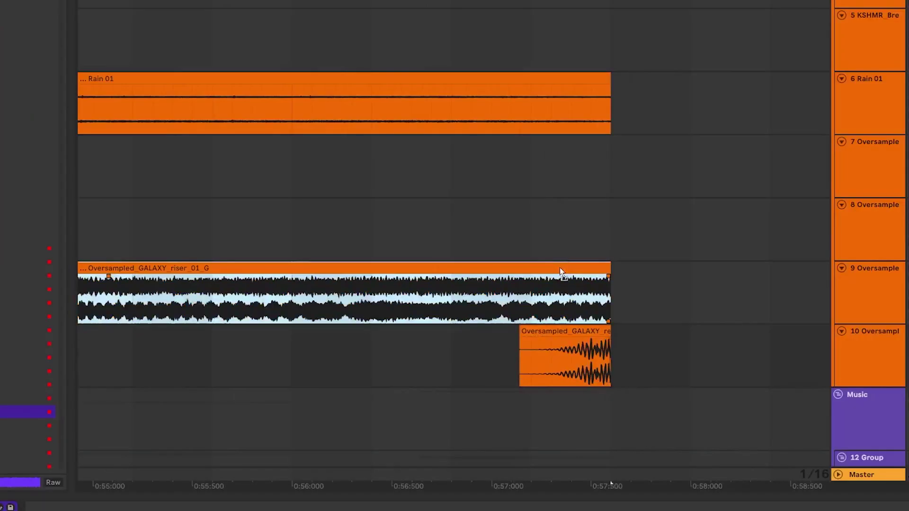
Make the riser end one beat earlier, and select the closing beat across the rain through riser tracks
left_click_drag(562, 269, 477, 284)
left_click(415, 246)
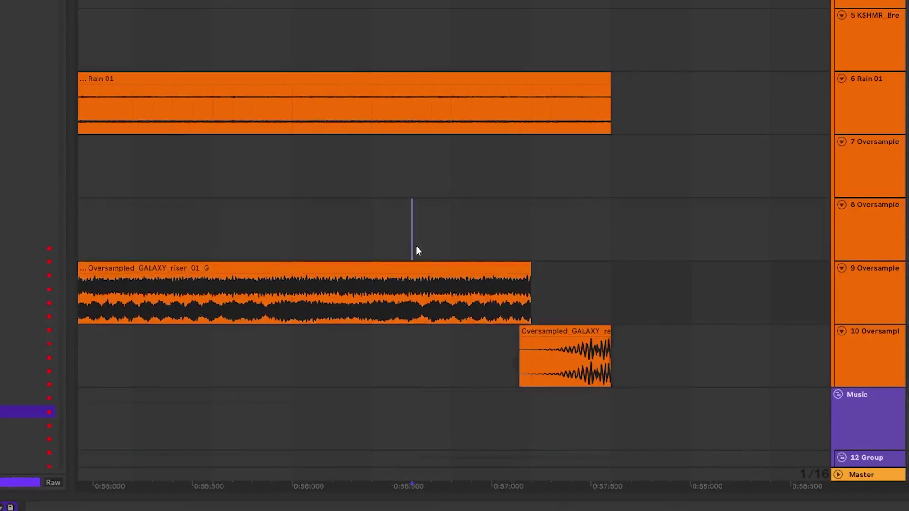
left_click_drag(536, 104, 643, 279)
scroll(643, 280, "down", 3)
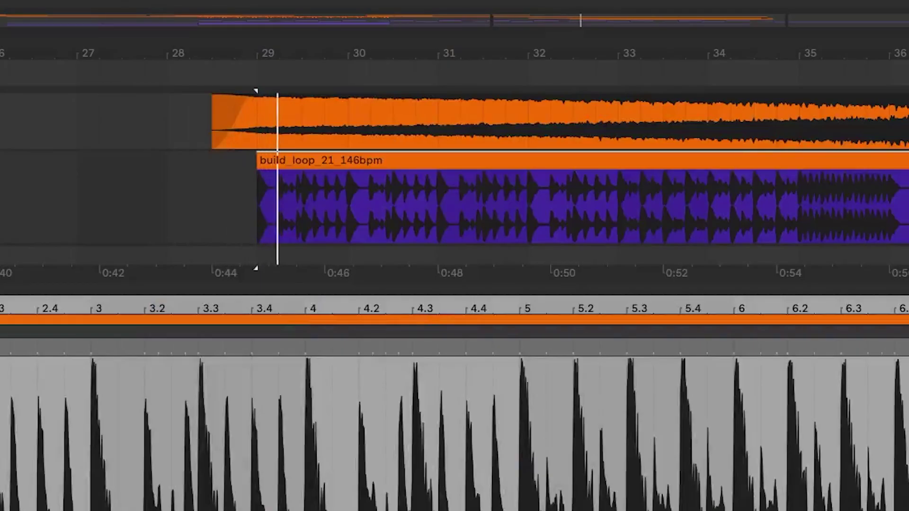
Cut the build_loop_21_146bpm clip into repeated drum hits and layer slices of it on two more tracks below
key("super+alt+l")
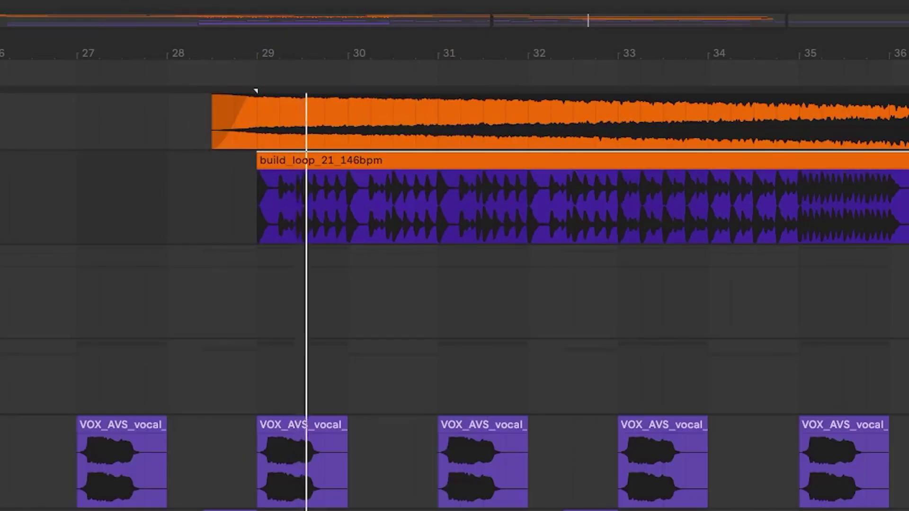
scroll(203, 251, "right", 3)
scroll(203, 251, "up", 2)
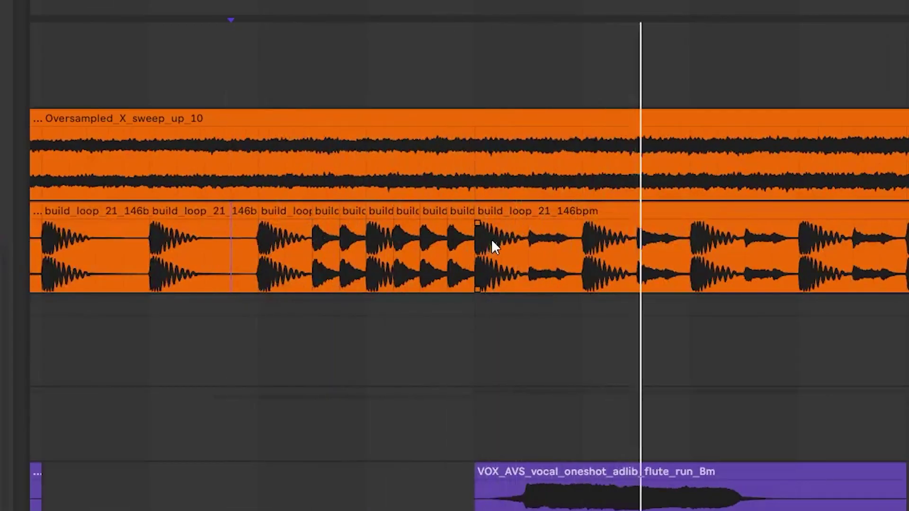
left_click(475, 251)
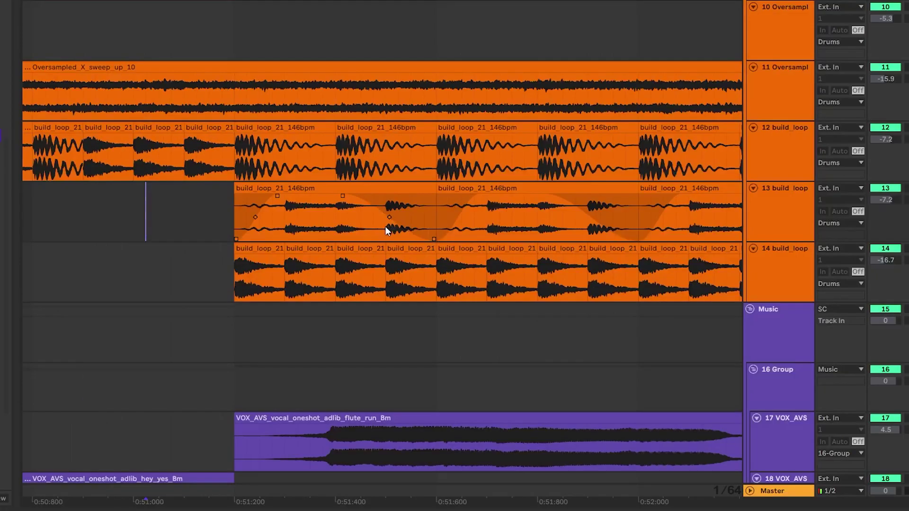
Delete unwanted build_loop_21_146bpm slices from the middle build_loop layer and play the build-up from just before bar 33
key("Delete")
left_click(184, 201)
left_click(430, 188)
key("Delete")
left_click(197, 202)
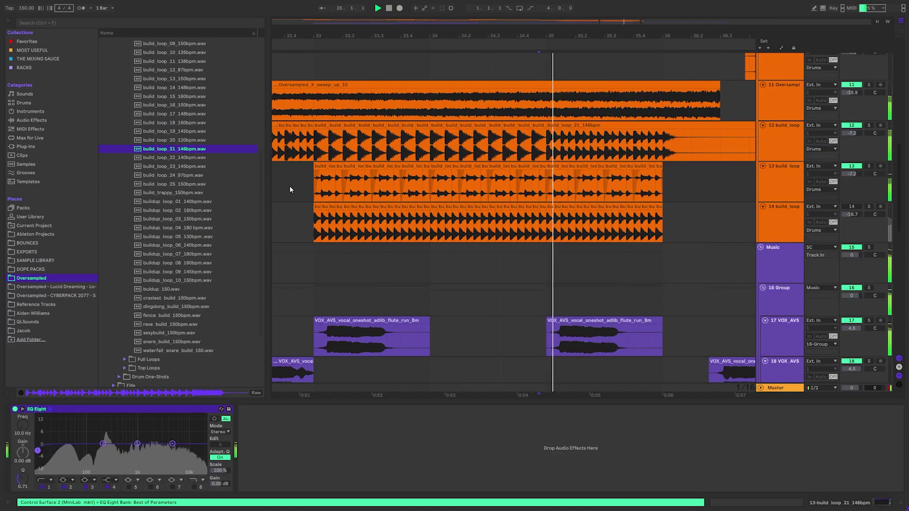
left_click(291, 187)
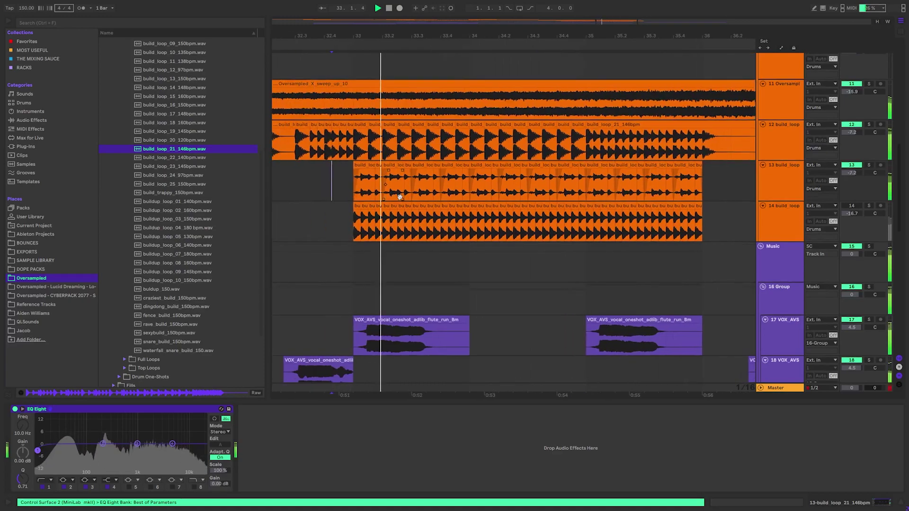
Re-enable the lowest build_loop track and raise the frequency of its lowest EQ Eight band
left_click(843, 207)
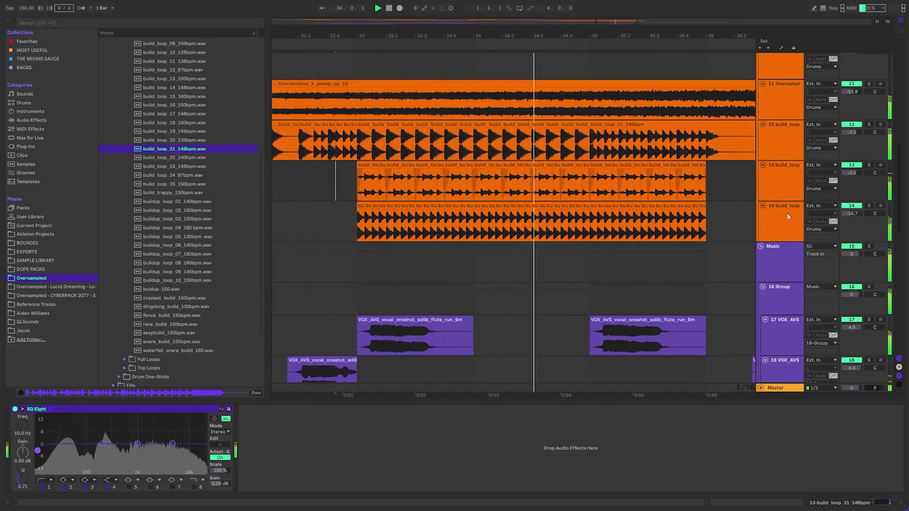
left_click(807, 215)
left_click_drag(42, 450, 141, 453)
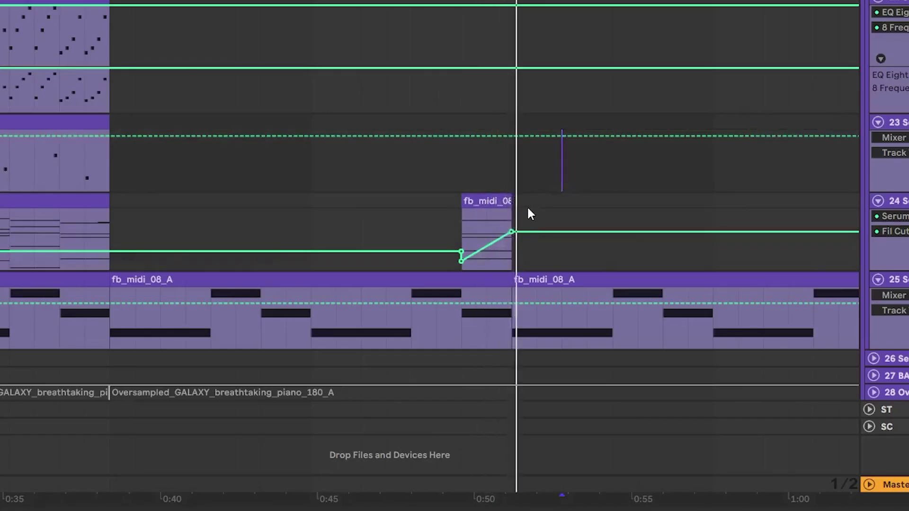
Delete the second Serum melody clip and move the first one eight bars later to start at bar 41
scroll(523, 209, "up", 10)
scroll(523, 209, "right", 3)
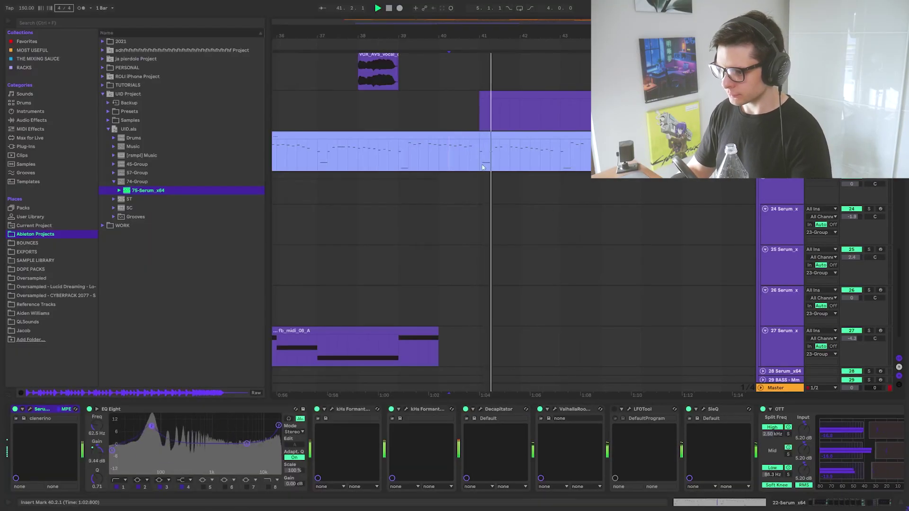
scroll(483, 161, "down", 3)
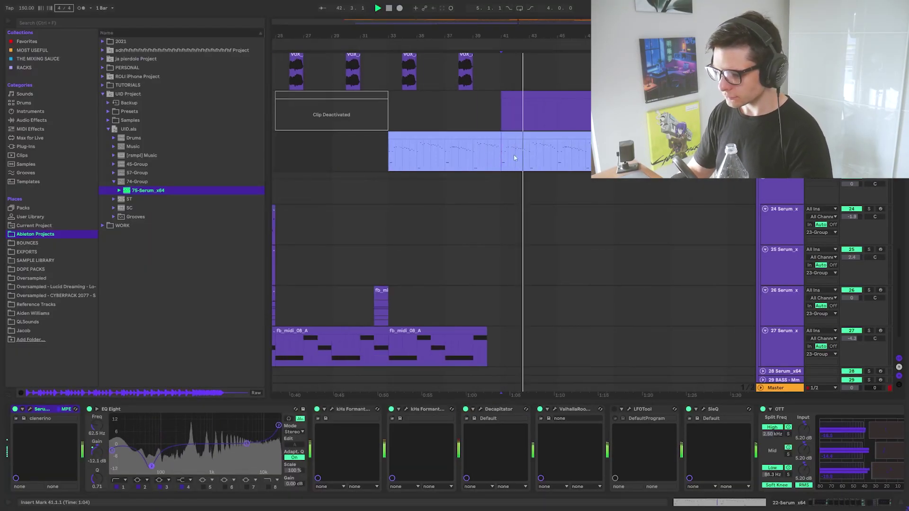
left_click(551, 136)
key("space")
key("Delete")
left_click_drag(466, 135, 578, 150)
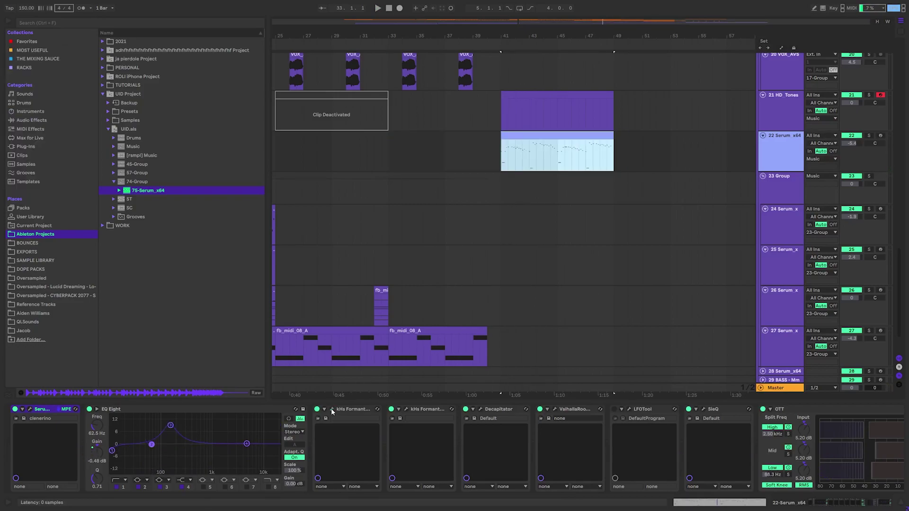
Check the Decapitator plug-in and adjust the notes around E4 and D#4 in the MIDI clip
left_click(482, 409)
left_click(482, 410)
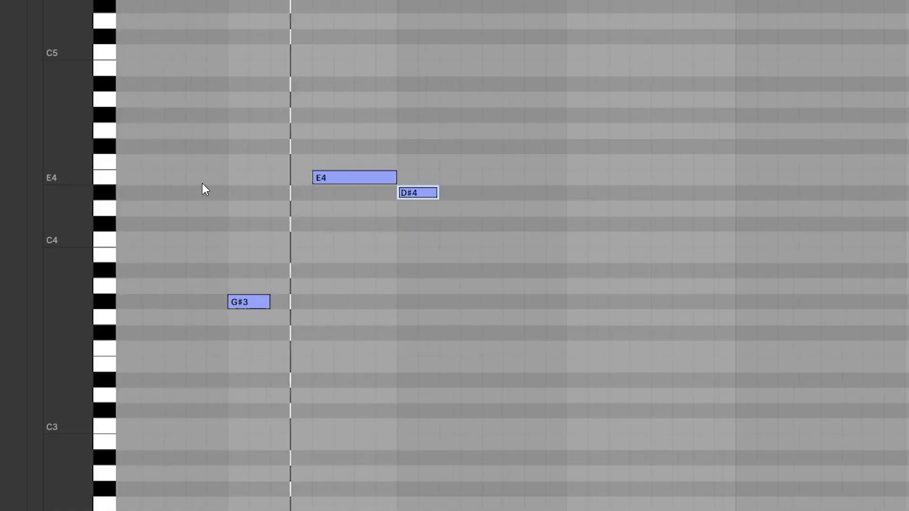
left_click_drag(405, 173, 463, 165)
left_click_drag(407, 172, 493, 176)
left_click(563, 187)
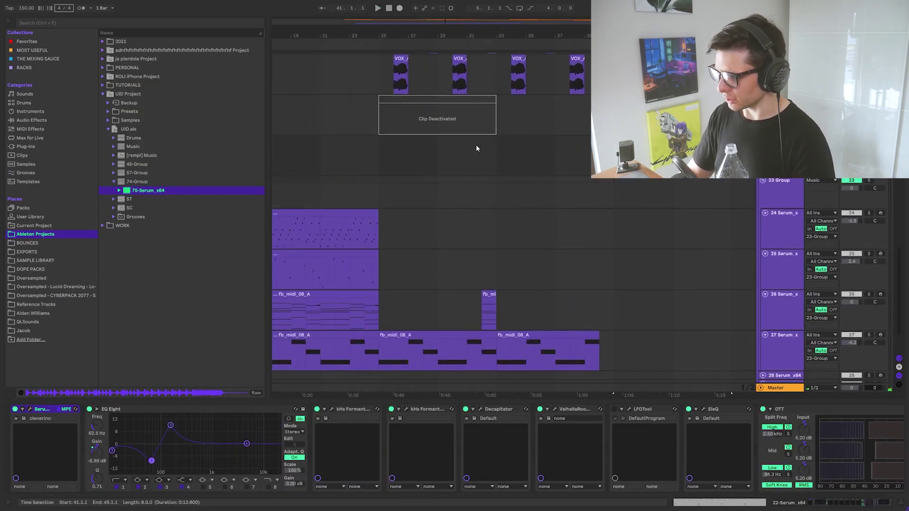
Play back the Serum track from bar 33 and examine the high-cut sweep of its second EQ Eight
left_click_drag(497, 153, 530, 152)
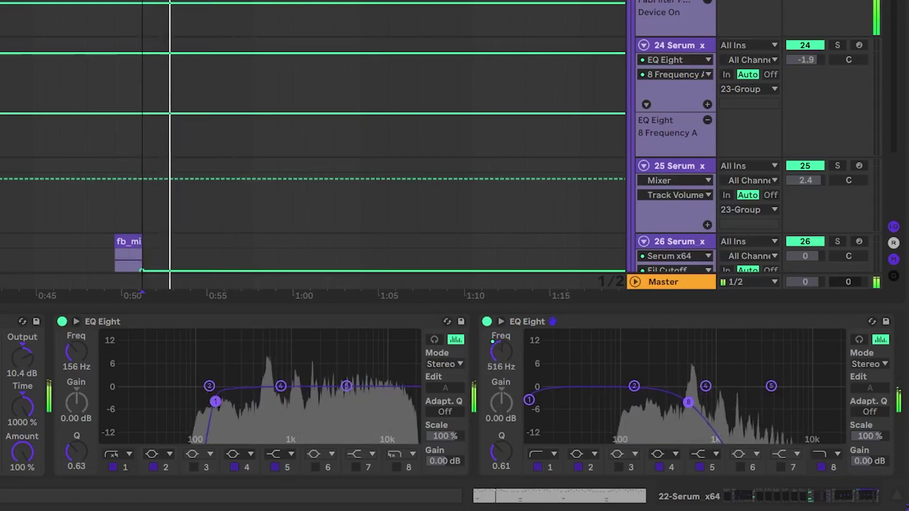
scroll(313, 142, "down", 1)
scroll(313, 142, "right", 1)
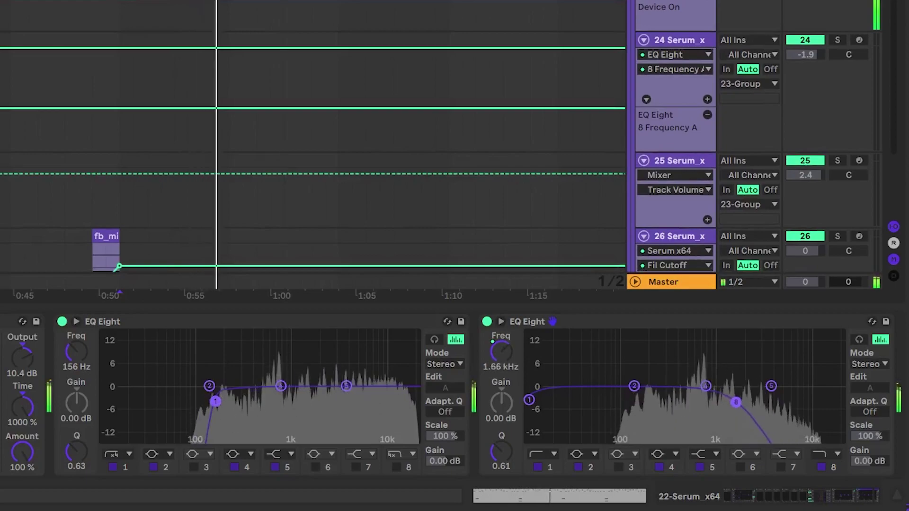
scroll(312, 142, "up", 2)
scroll(312, 142, "down", 1)
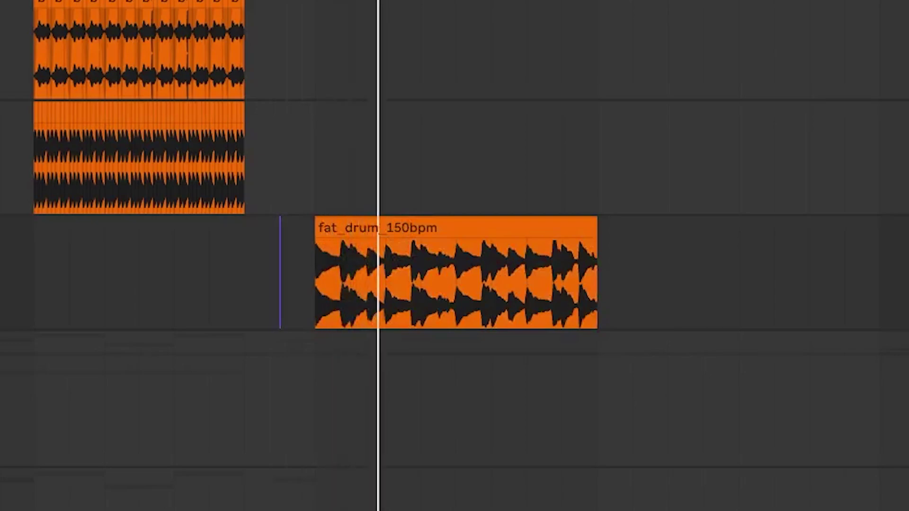
Fill the 808_08_G track with repeated faded 808 hits starting at bar 41
scroll(378, 315, "up", 3)
scroll(661, 64, "down", 5)
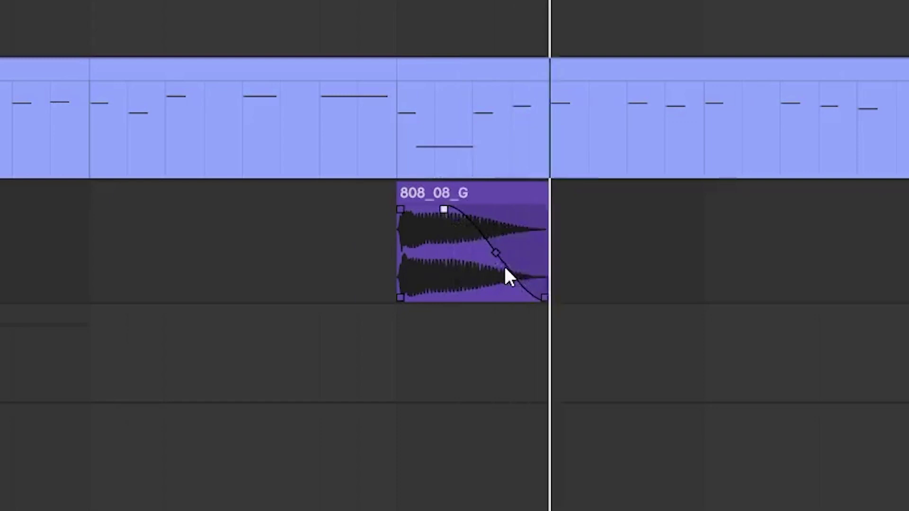
key("super+r")
left_click(481, 197, "shift")
key("super+r")
Place the Oversampled_CYBERPACK_stab_05_F clip at bar 41 and toggle its Warp setting
scroll(481, 197, "down", 3)
scroll(481, 230, "up", 3)
scroll(474, 227, "up", 2)
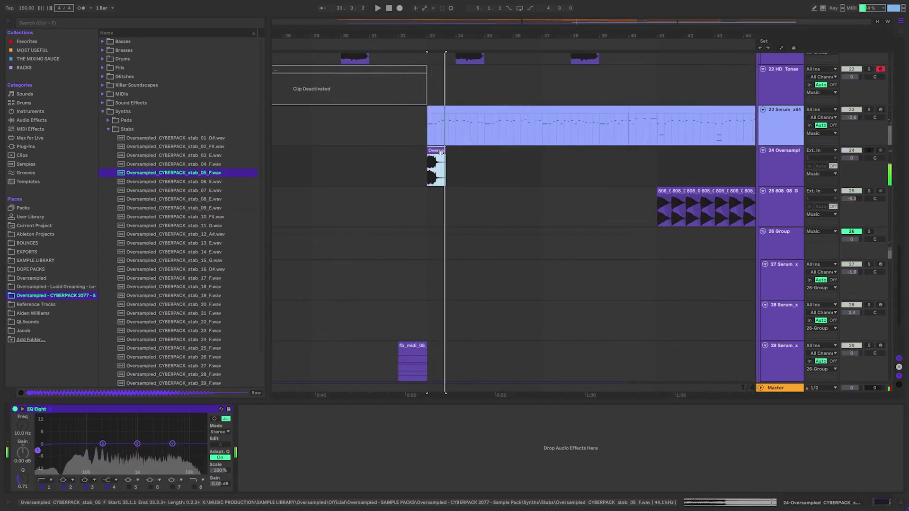
left_click_drag(427, 162, 668, 168)
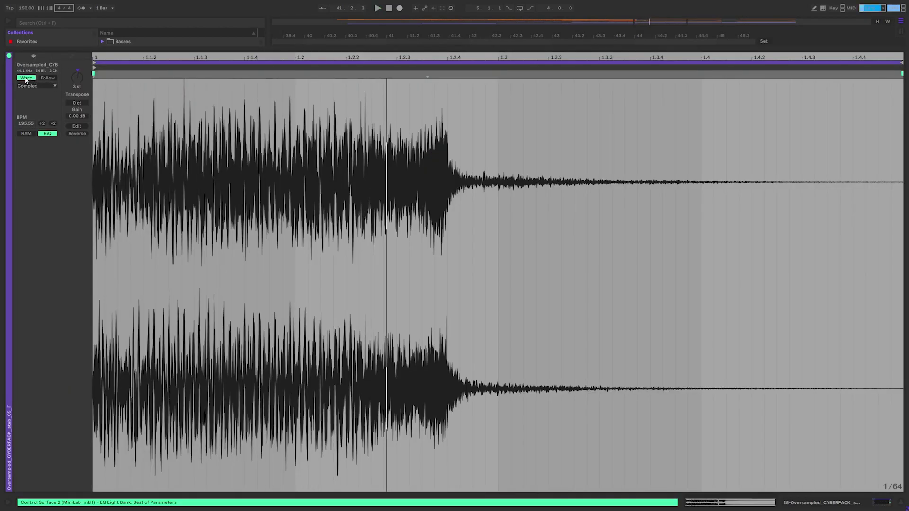
left_click(26, 78)
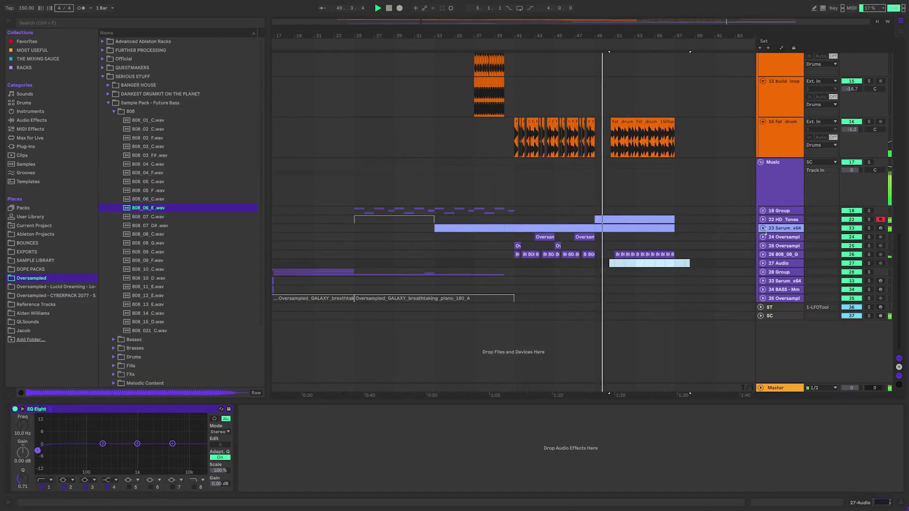
Review the drop's melody, stab, 808 and drum tracks from bar 41 onward during playback
scroll(521, 219, "down", 5)
scroll(521, 220, "up", 4)
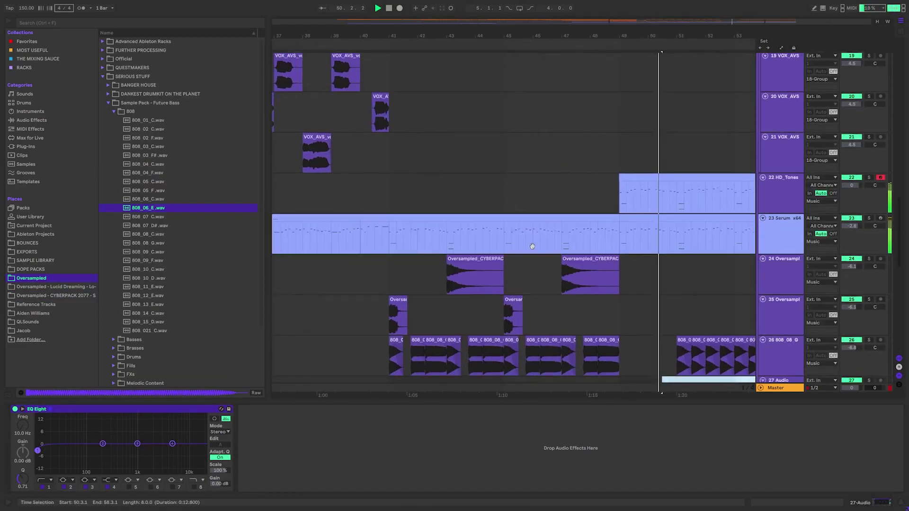
scroll(519, 211, "down", 3)
scroll(545, 190, "down", 3)
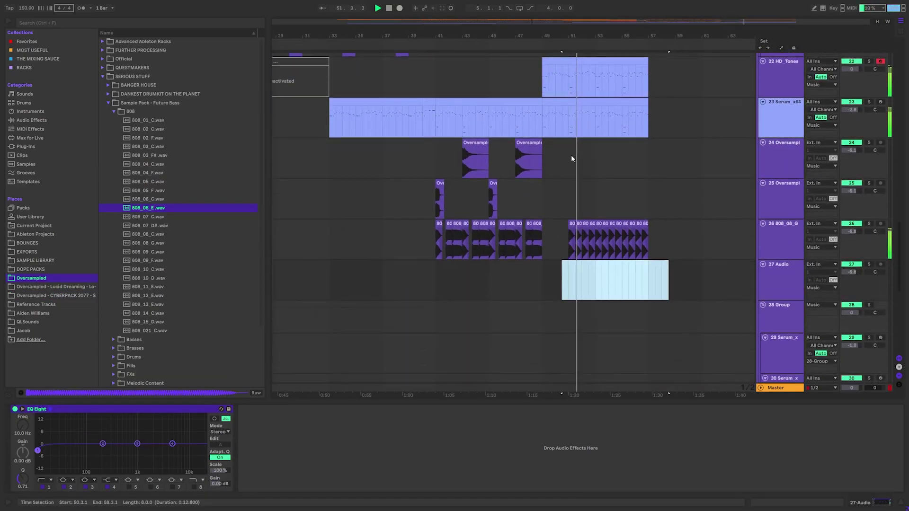
scroll(571, 155, "up", 4)
scroll(618, 291, "up", 3)
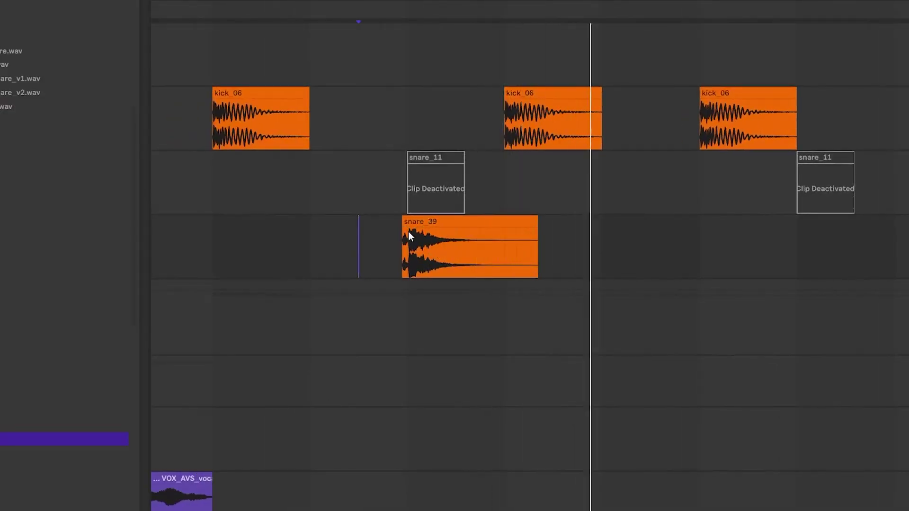
Shift the snare_39 clip slightly earlier to align its hit with the first deactivated snare_11 clip
scroll(410, 237, "up", 3)
left_click_drag(436, 222, 419, 229)
left_click(396, 232)
left_click(259, 243)
Select the snare_39 section and duplicate it repeatedly along the drop, undoing the last two copies
scroll(266, 244, "down", 6)
left_click_drag(175, 247, 393, 253)
key("ctrl+d")
scroll(392, 251, "down", 6)
key("ctrl+d")
key("ctrl+d")
key("ctrl+d")
key("ctrl+d")
key("ctrl+d")
key("ctrl+d")
key("ctrl+z")
key("ctrl+z")
Reactivate the selected snare_11 clips and nudge the snare_39 clip slightly later
left_click_drag(635, 189, 261, 182)
key("0")
mouse_move(276, 243)
left_mouse_down()
mouse_move(636, 239)
mouse_move(288, 242)
left_mouse_up()
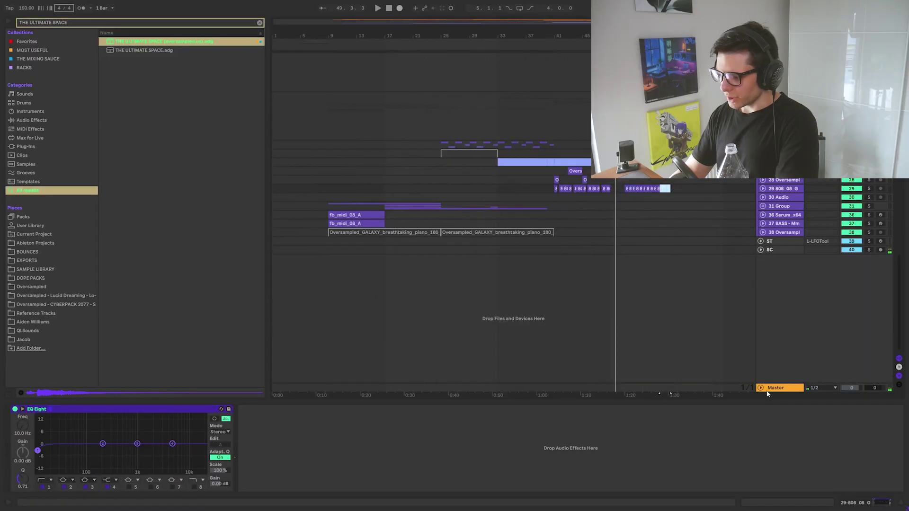
Add the FreeClip plug-in to the Master track and move its window clear of the arrangement
left_click(768, 391)
key("ctrl+f")
type("FreeClip")
key("Return")
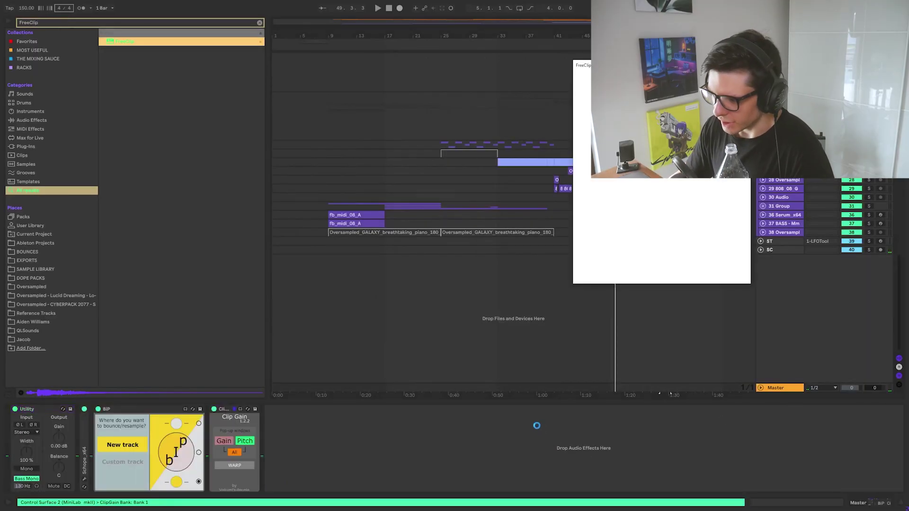
left_click_drag(663, 66, 608, 266)
Play the drop from bar 41, set FreeClip's clip ceiling to -2.9 dB, and close the plug-in
scroll(616, 202, "up", 3)
left_click_drag(618, 203, 566, 217)
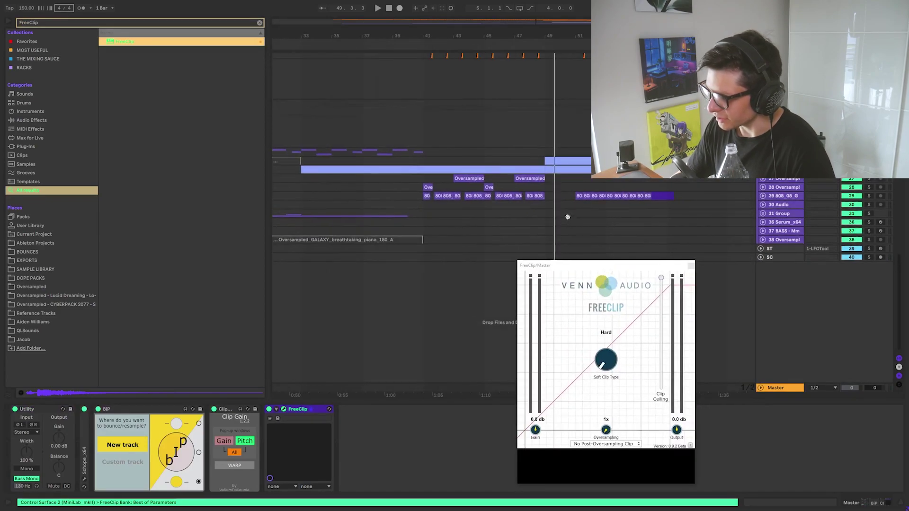
left_click(423, 183)
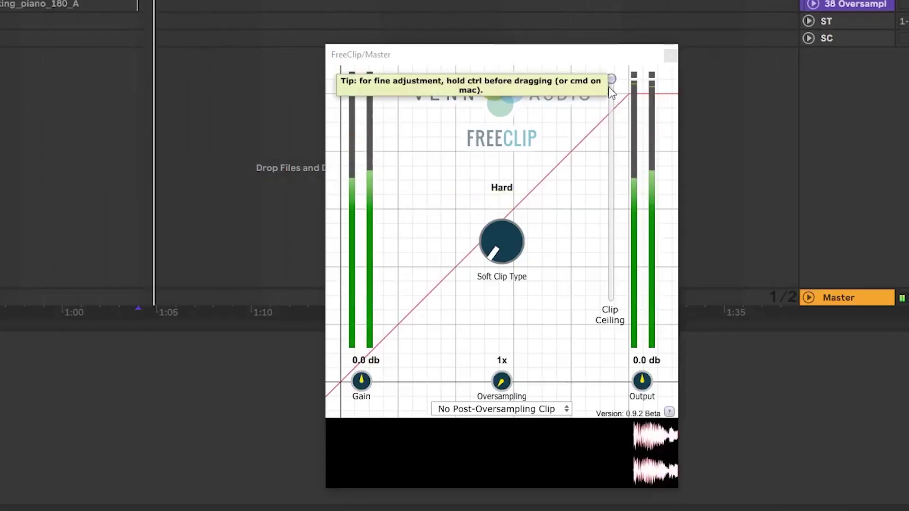
left_click_drag(661, 278, 661, 298)
left_click_drag(611, 113, 613, 95)
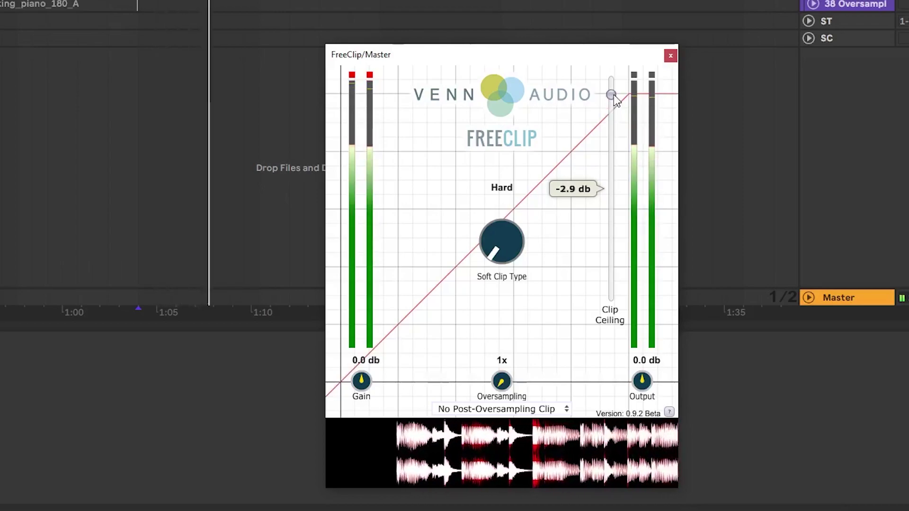
left_click(671, 56)
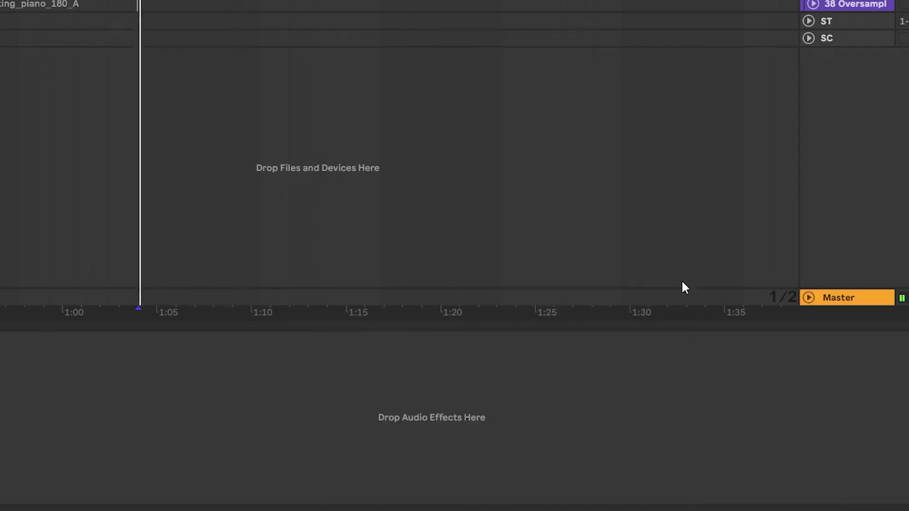